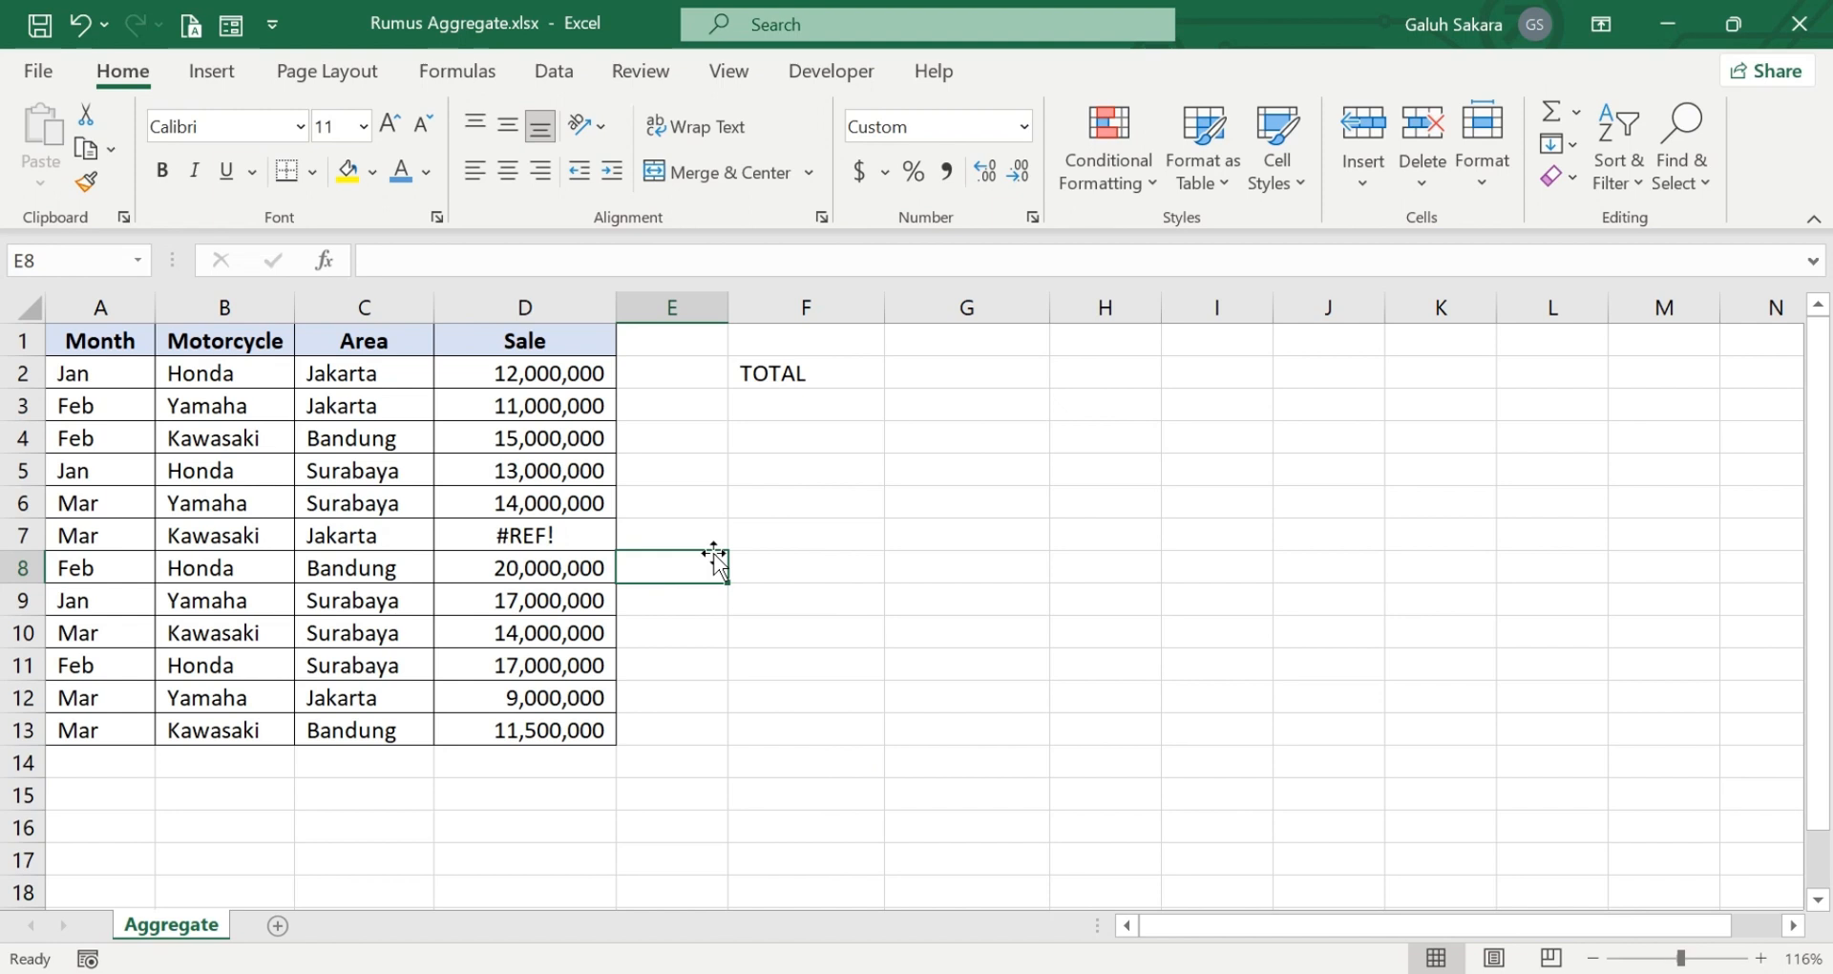
Examine the table's column headers and the formula behind the error in the Sale column at D7
{"action": "left_click_drag", "start_coordinate": [143, 340], "coordinate": [284, 339]}
{"action": "left_click", "coordinate": [272, 344]}
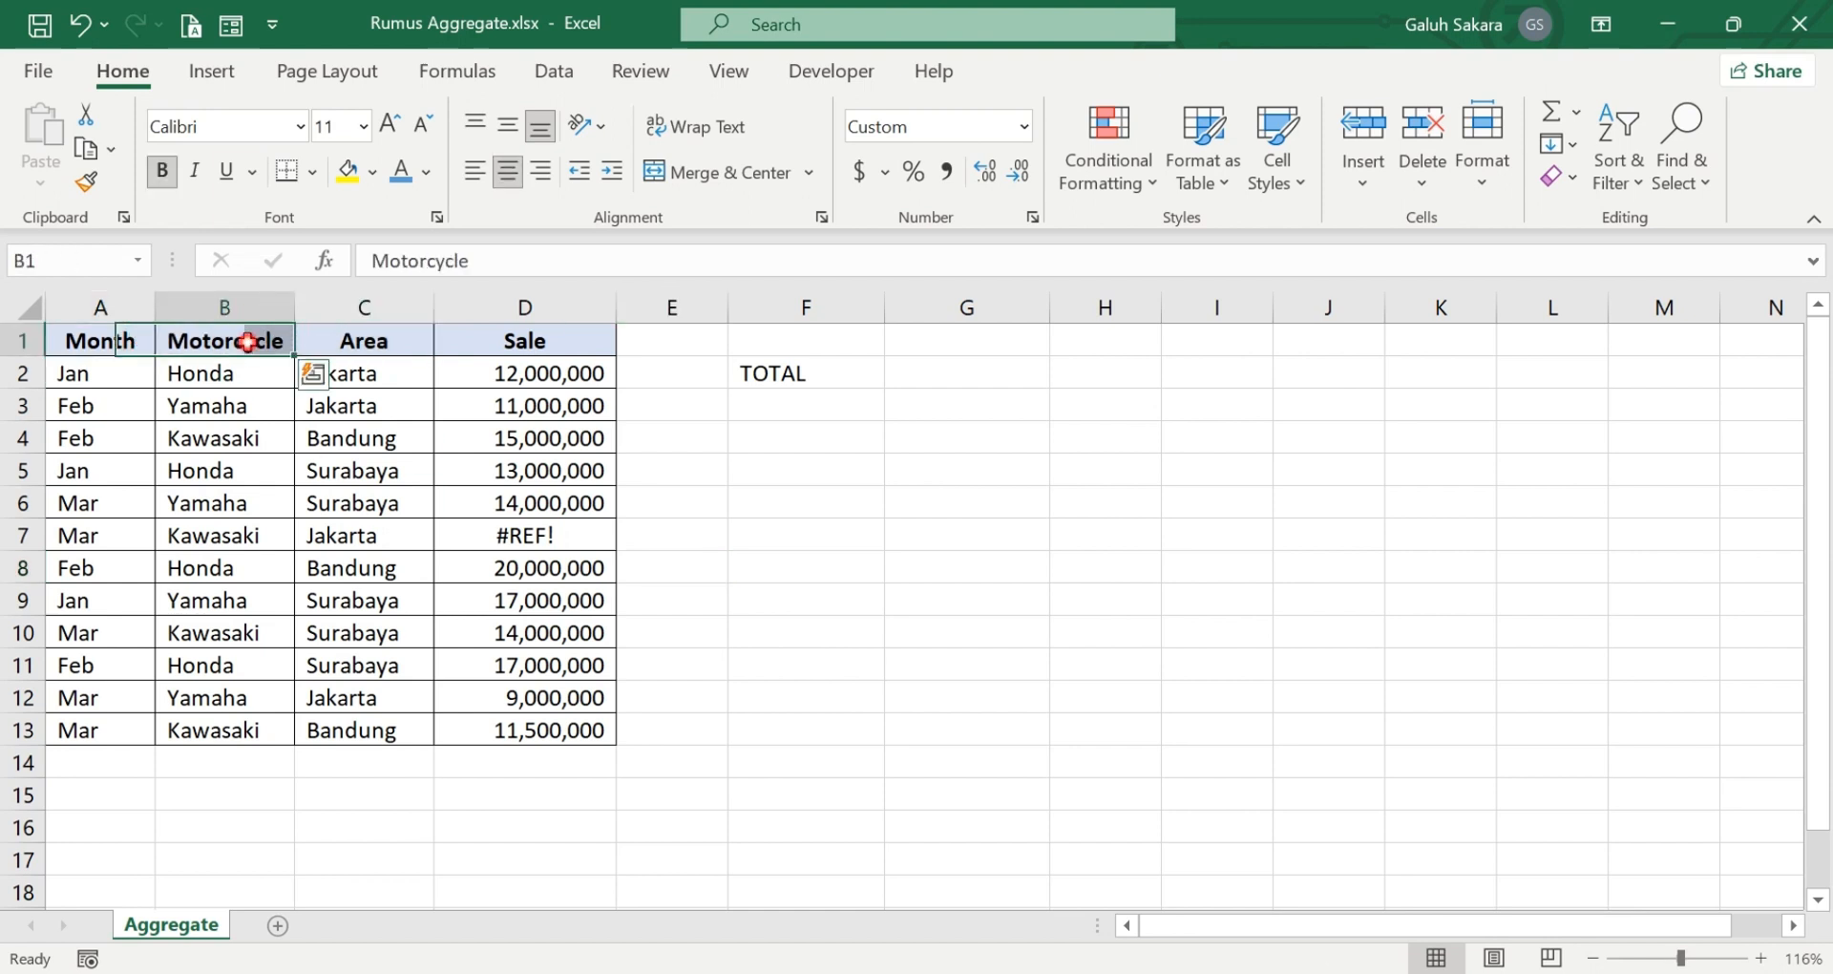
{"action": "left_click", "coordinate": [365, 346]}
{"action": "left_click", "coordinate": [520, 339]}
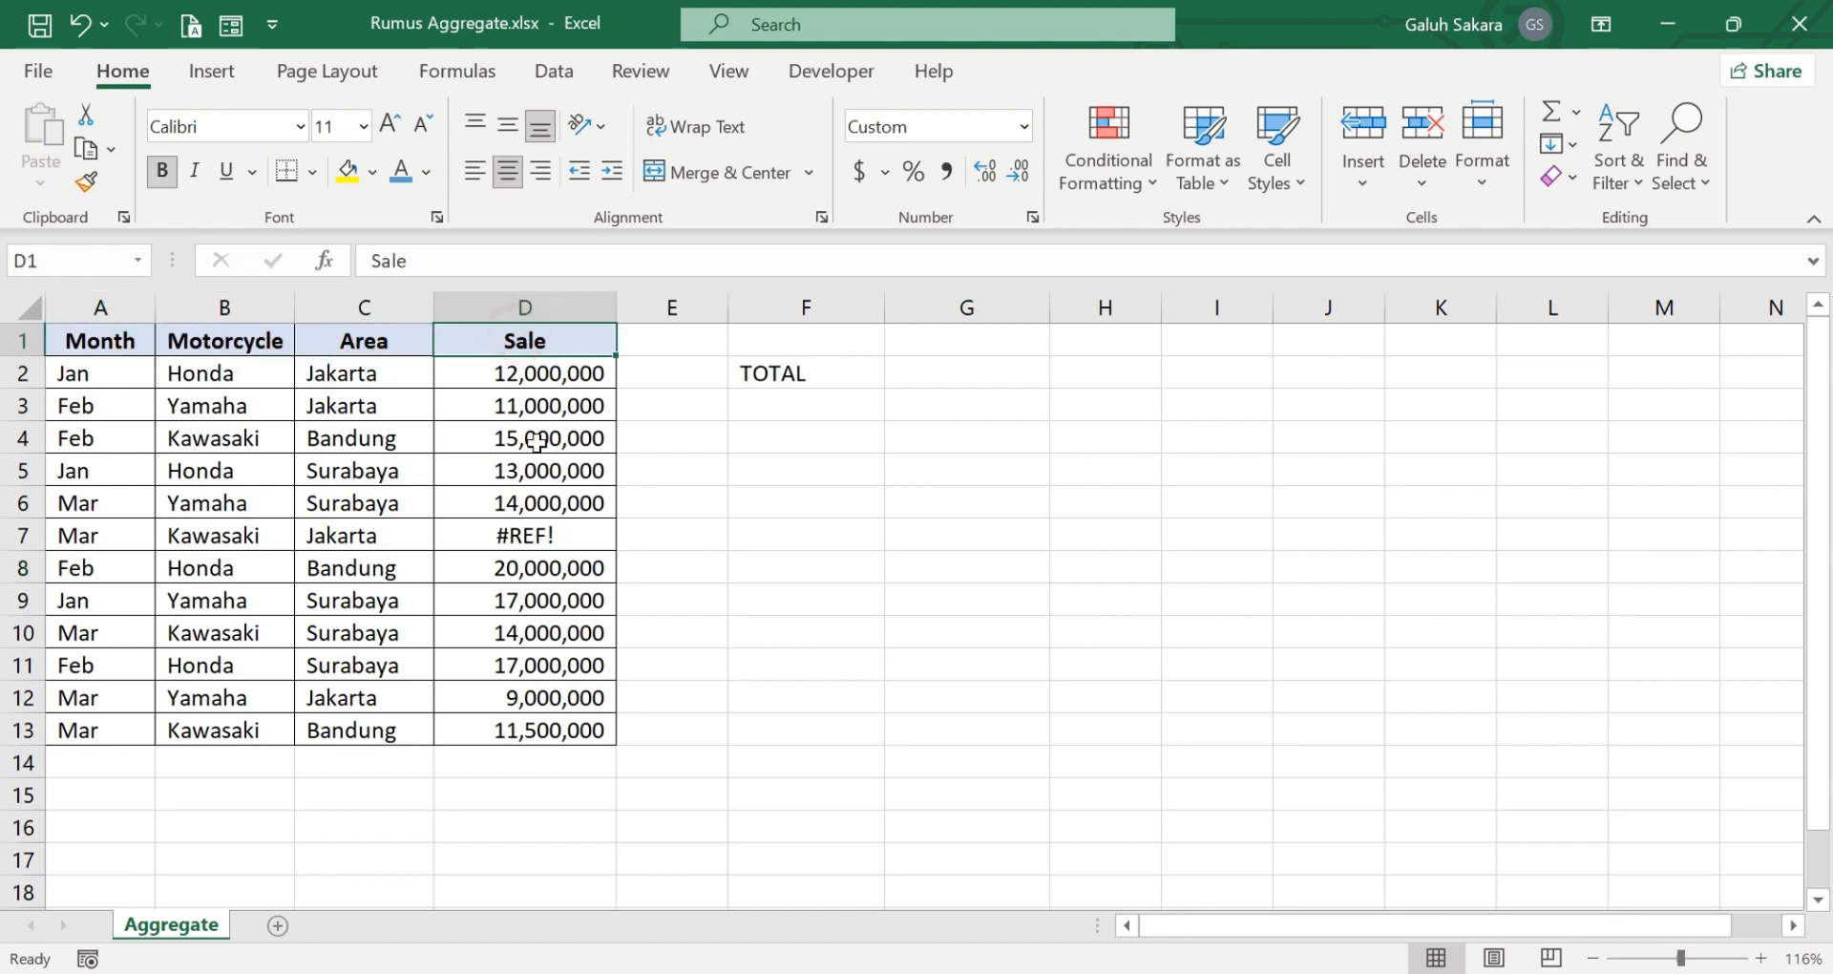
{"action": "left_click", "coordinate": [554, 541]}
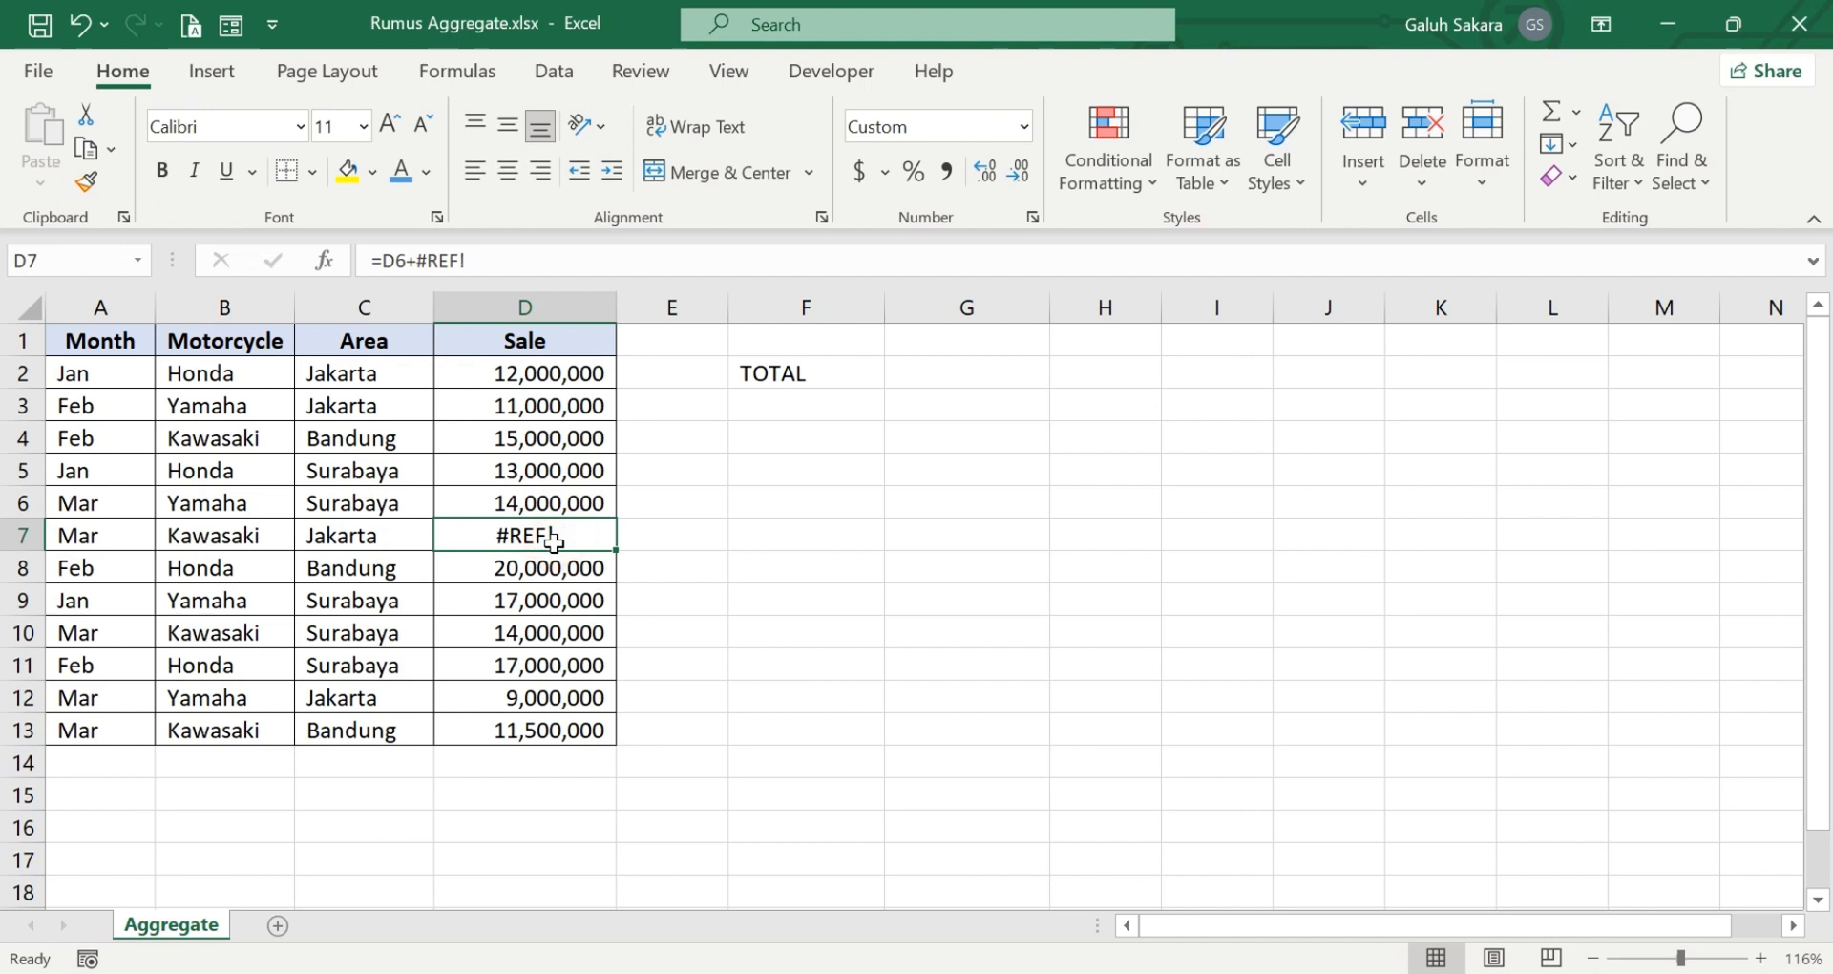
{"action": "left_click", "coordinate": [580, 472]}
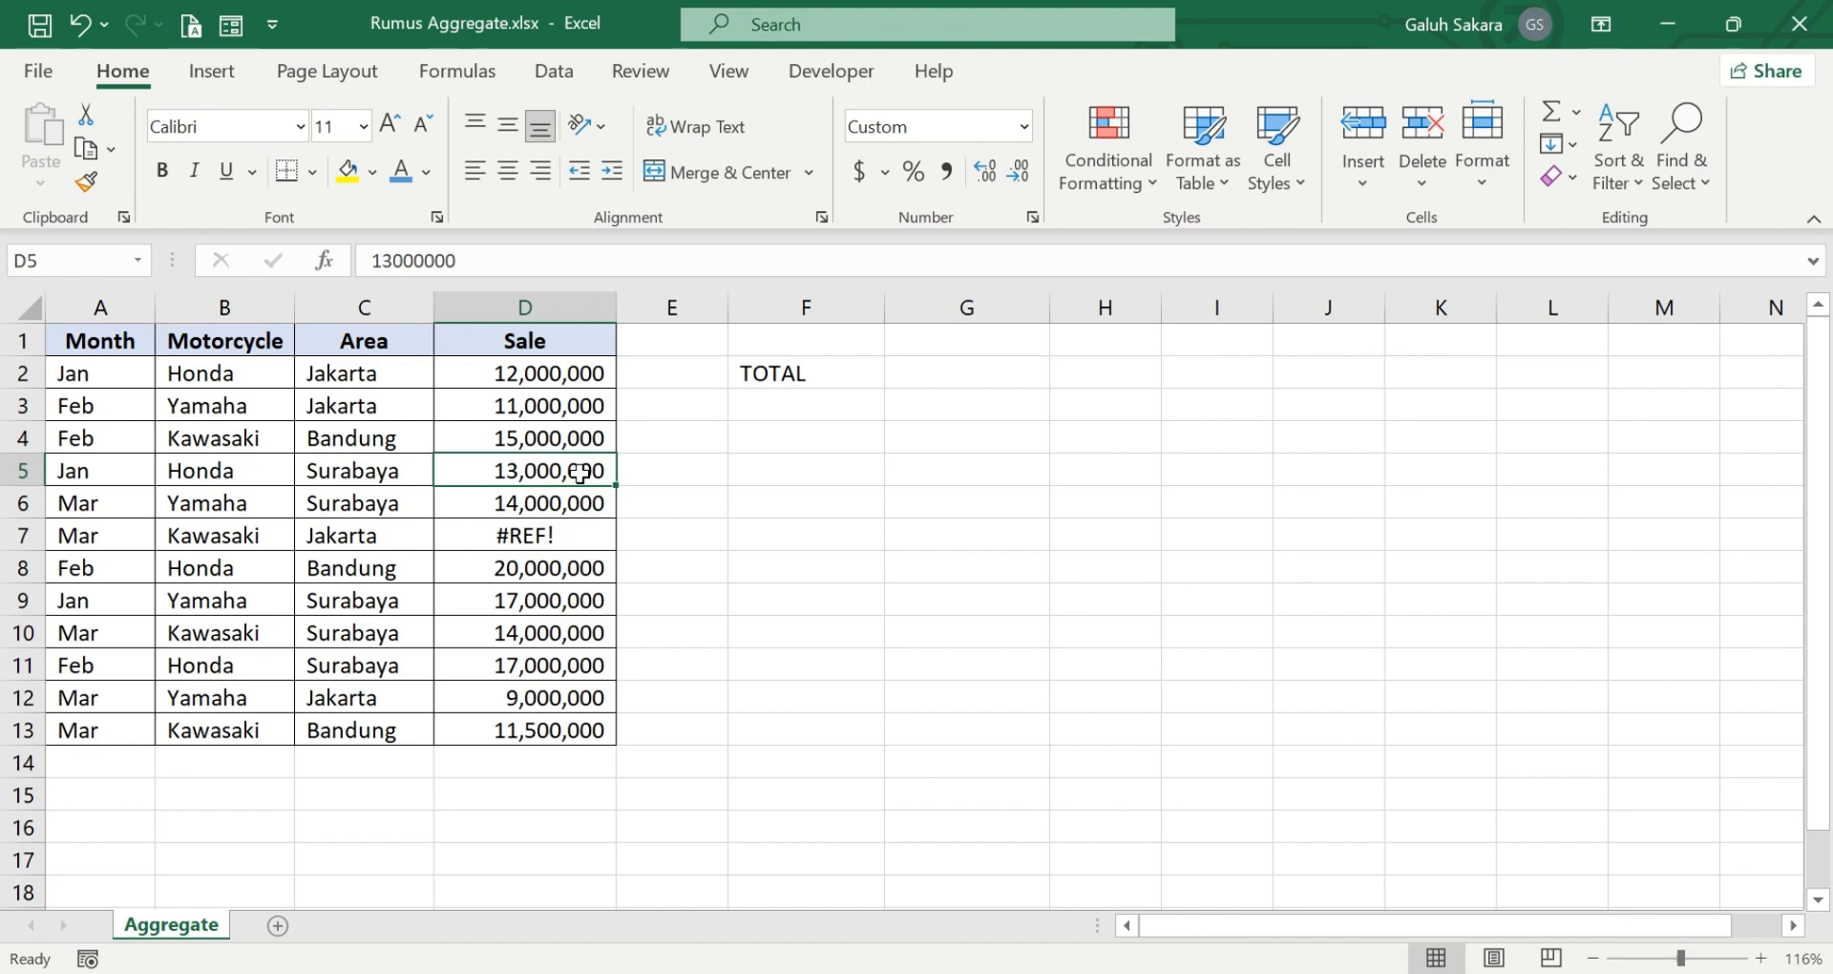
{"action": "left_click", "coordinate": [738, 578]}
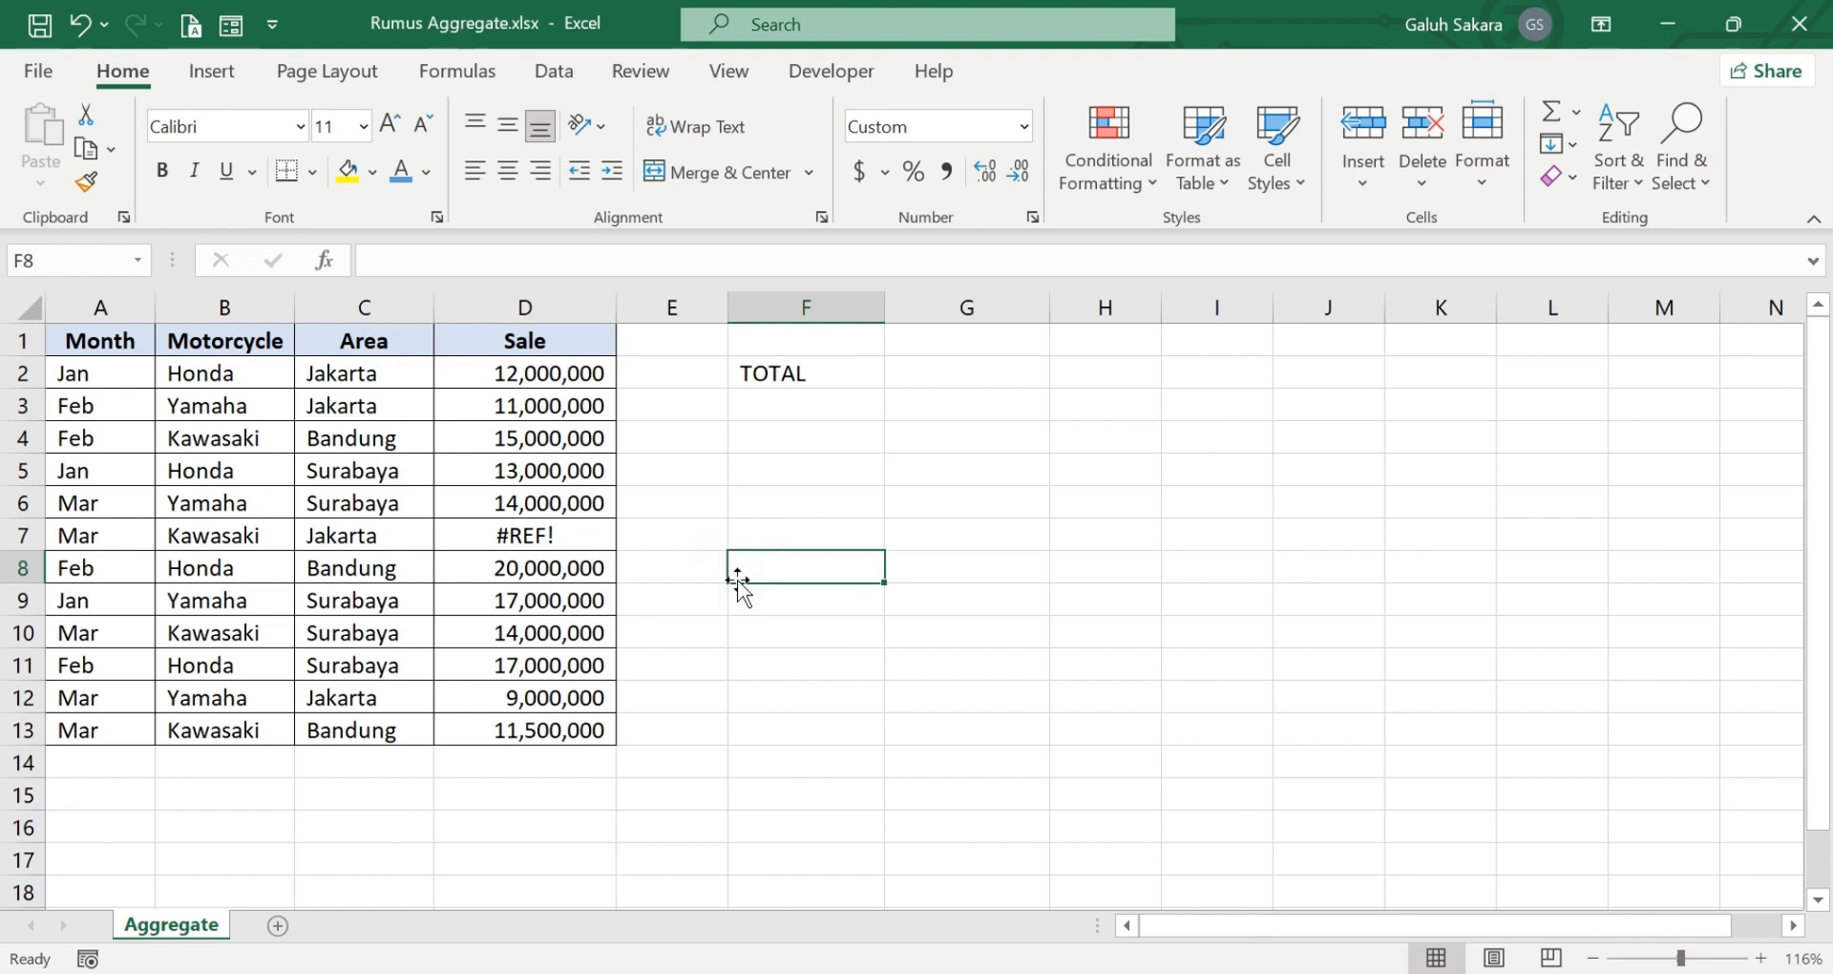
Total the Sale column in G2 with the formula =SUM(D2:D13)
{"action": "left_click", "coordinate": [981, 381]}
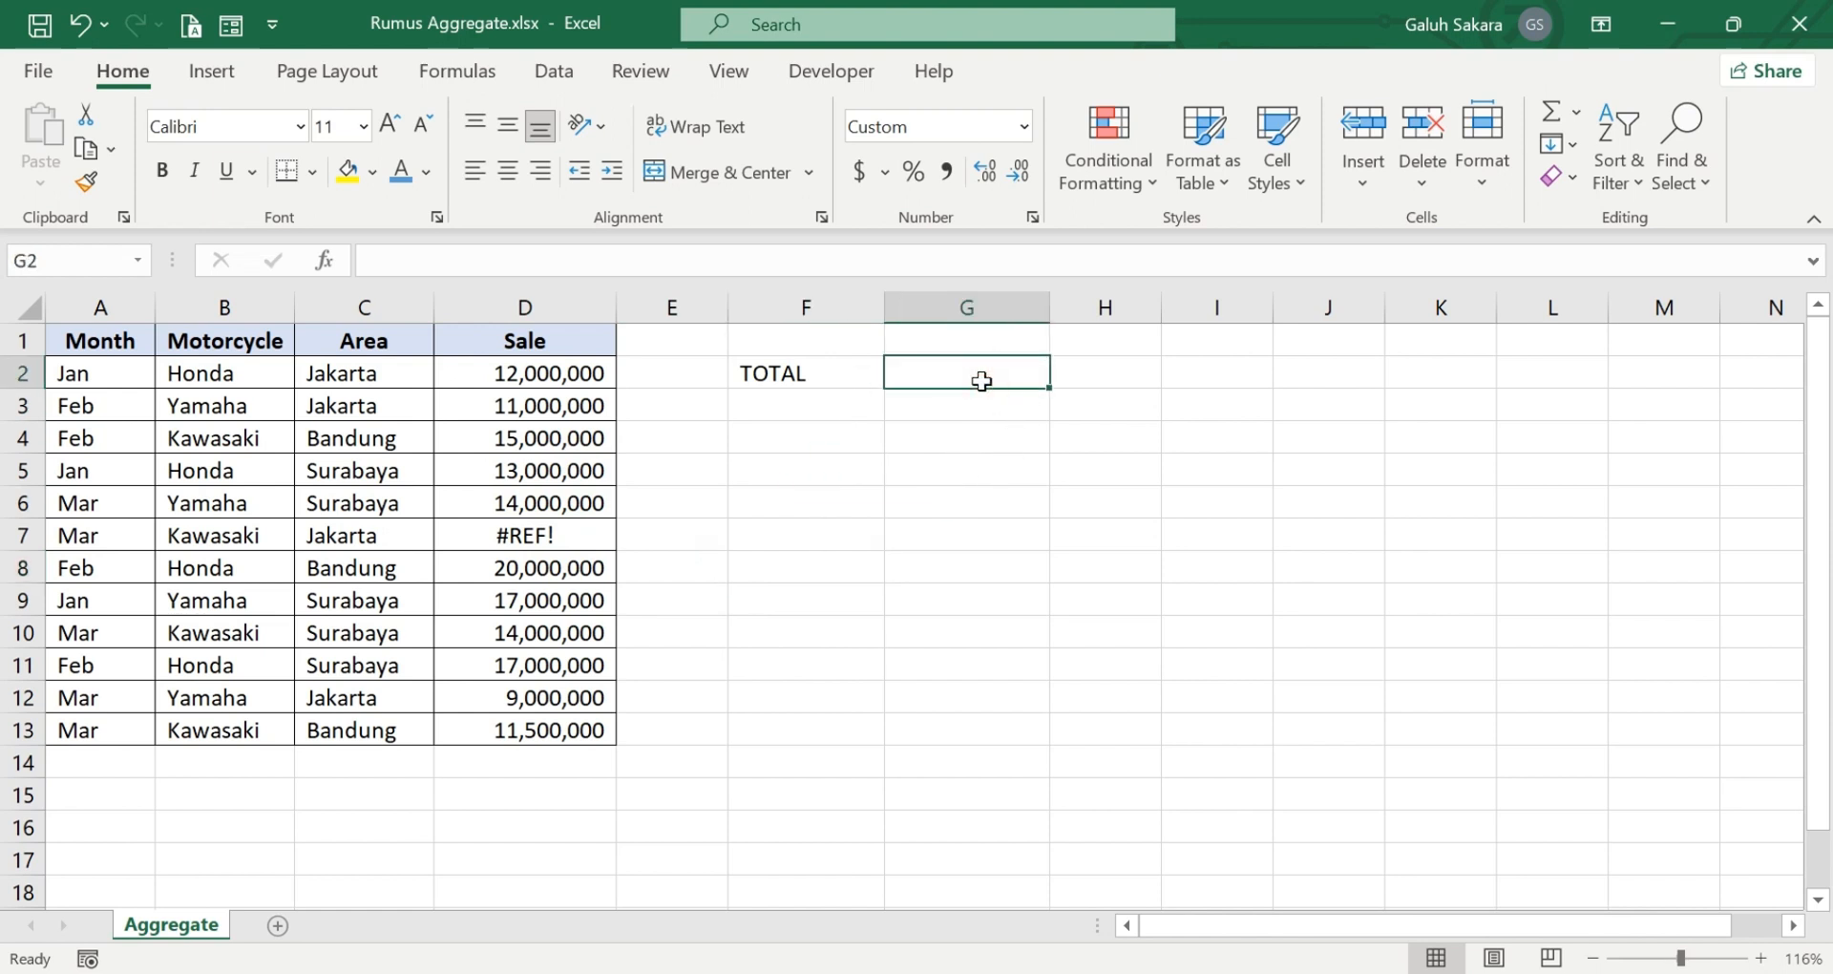
{"action": "type", "text": "=sum("}
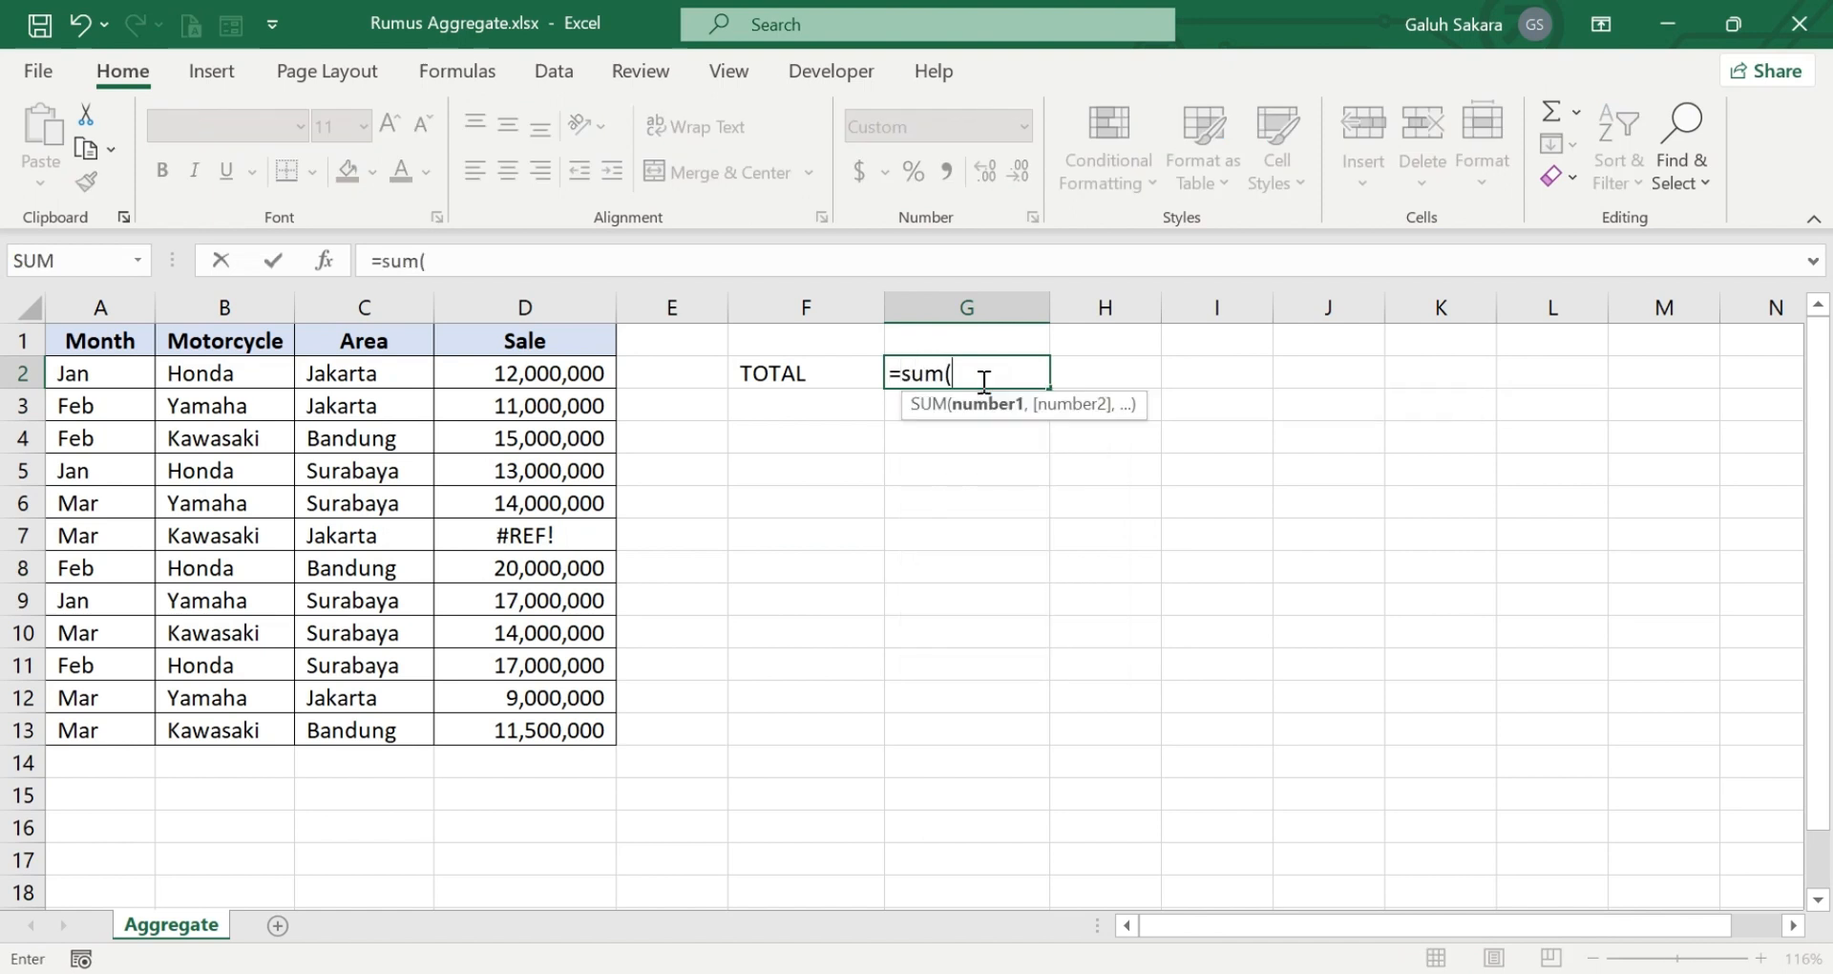
{"action": "left_click_drag", "start_coordinate": [503, 368], "coordinate": [540, 725]}
{"action": "type", "text": ")"}
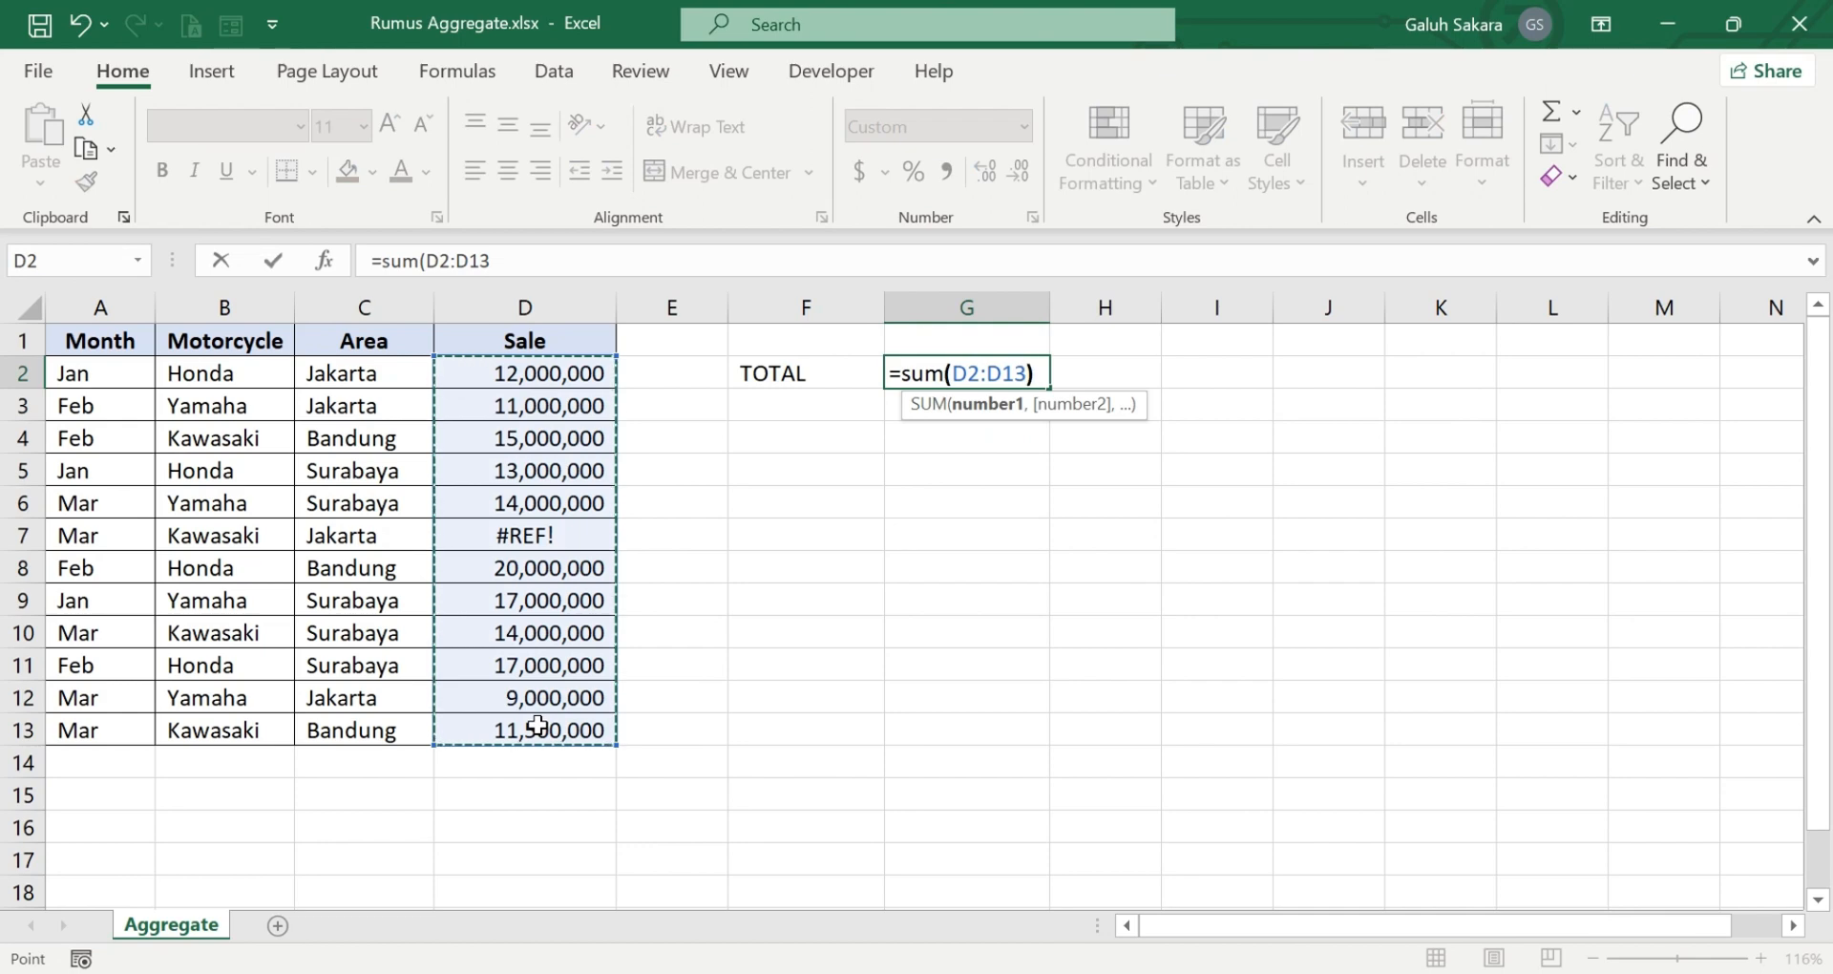
{"action": "key", "text": "ctrl+Return"}
{"action": "key", "text": "Return"}
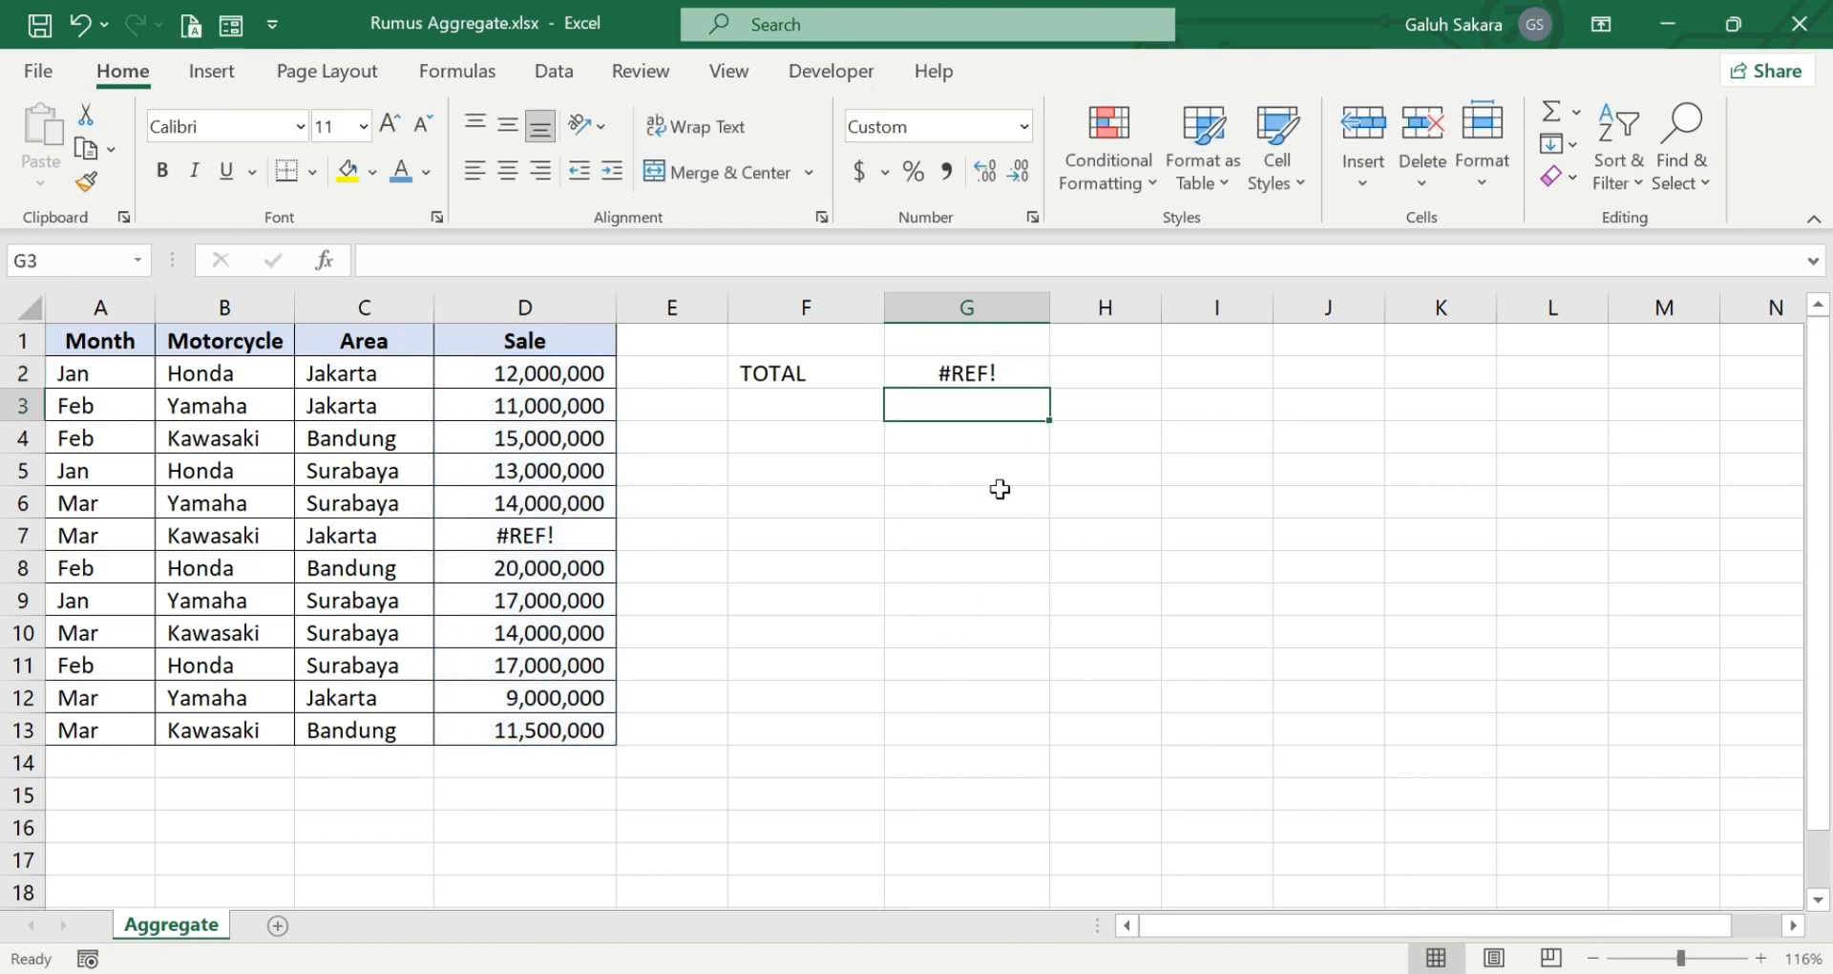
Replace the formula in G2 with =AGGREGATE(9,7,D2:D13) to sum the sales while ignoring hidden rows and error values
{"action": "left_click", "coordinate": [1015, 377]}
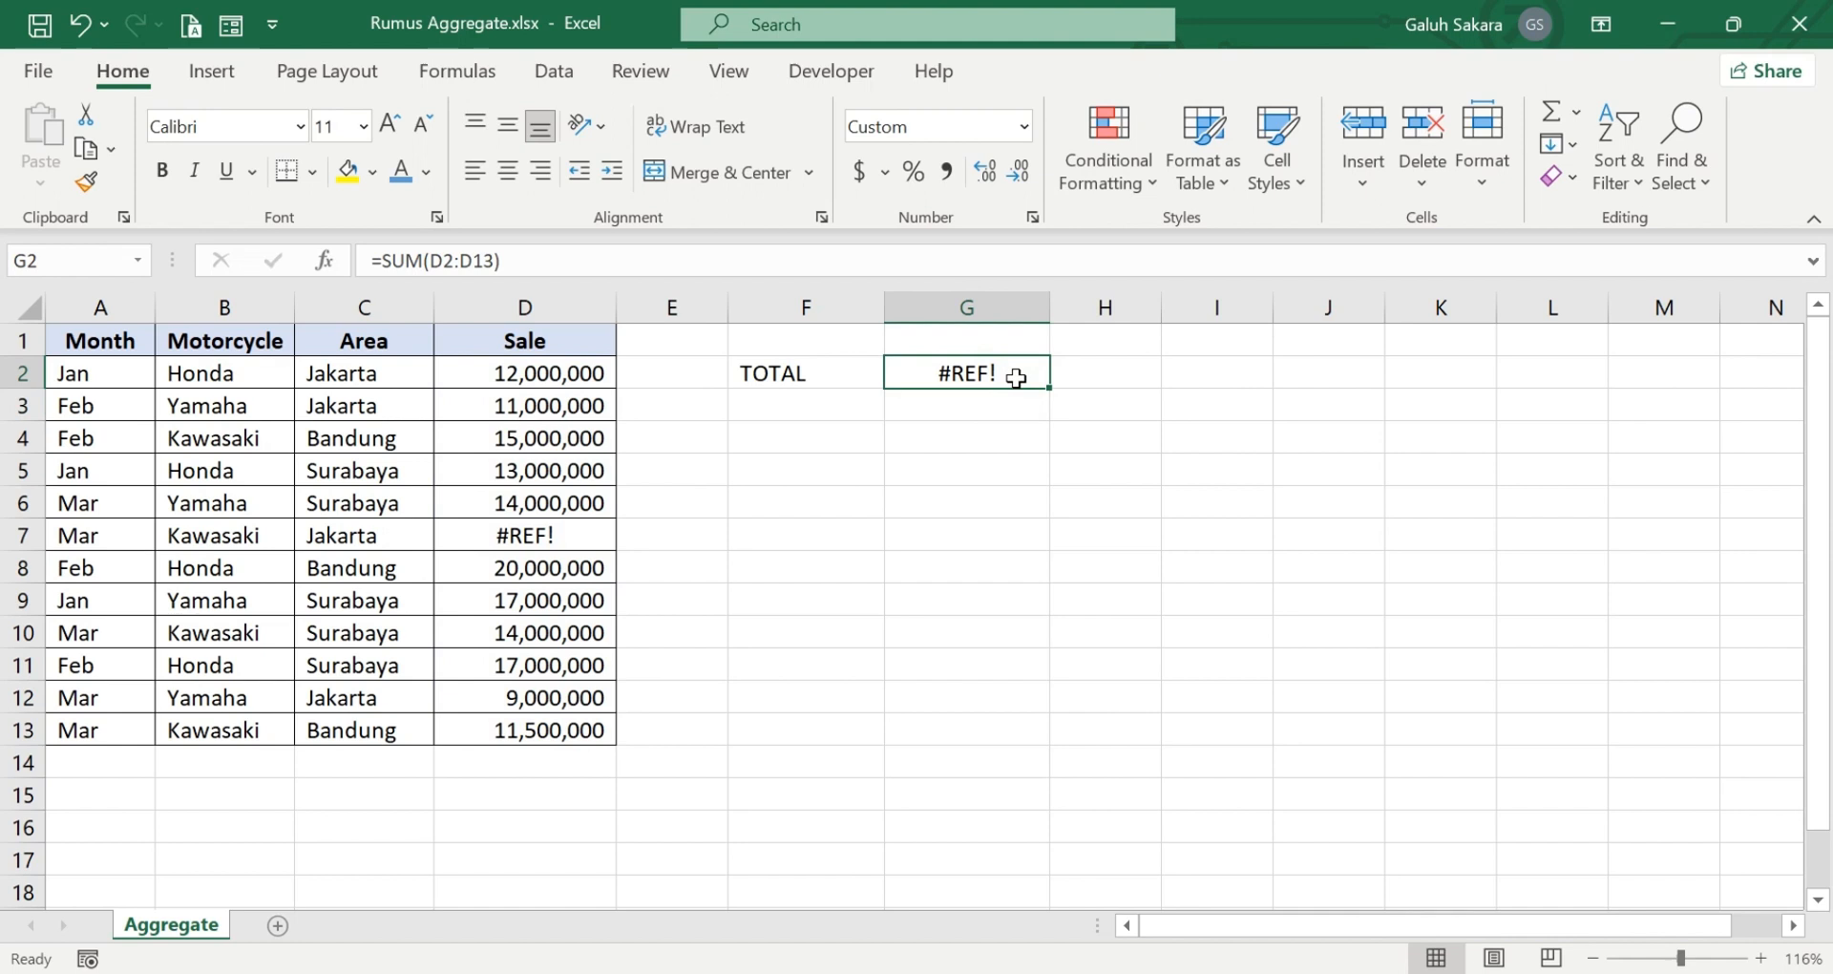
{"action": "type", "text": "=agre"}
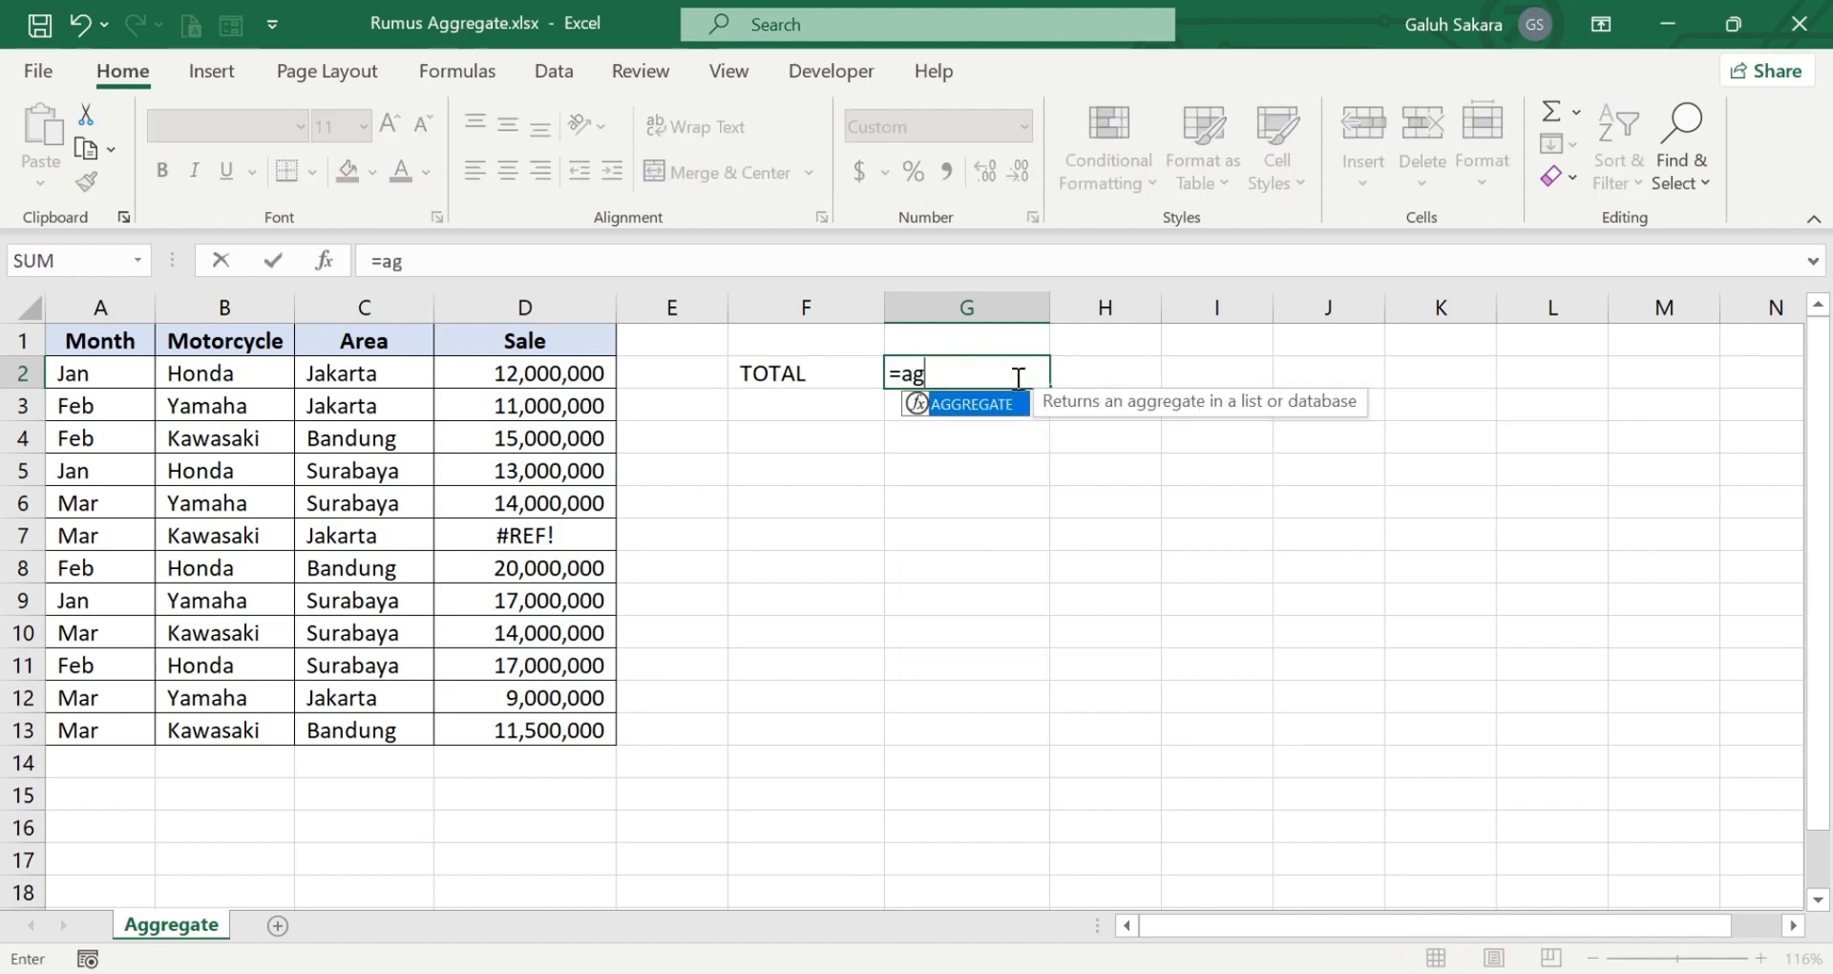
{"action": "key", "text": "BackSpace"}
{"action": "key", "text": "BackSpace"}
{"action": "double_click", "coordinate": [979, 401]}
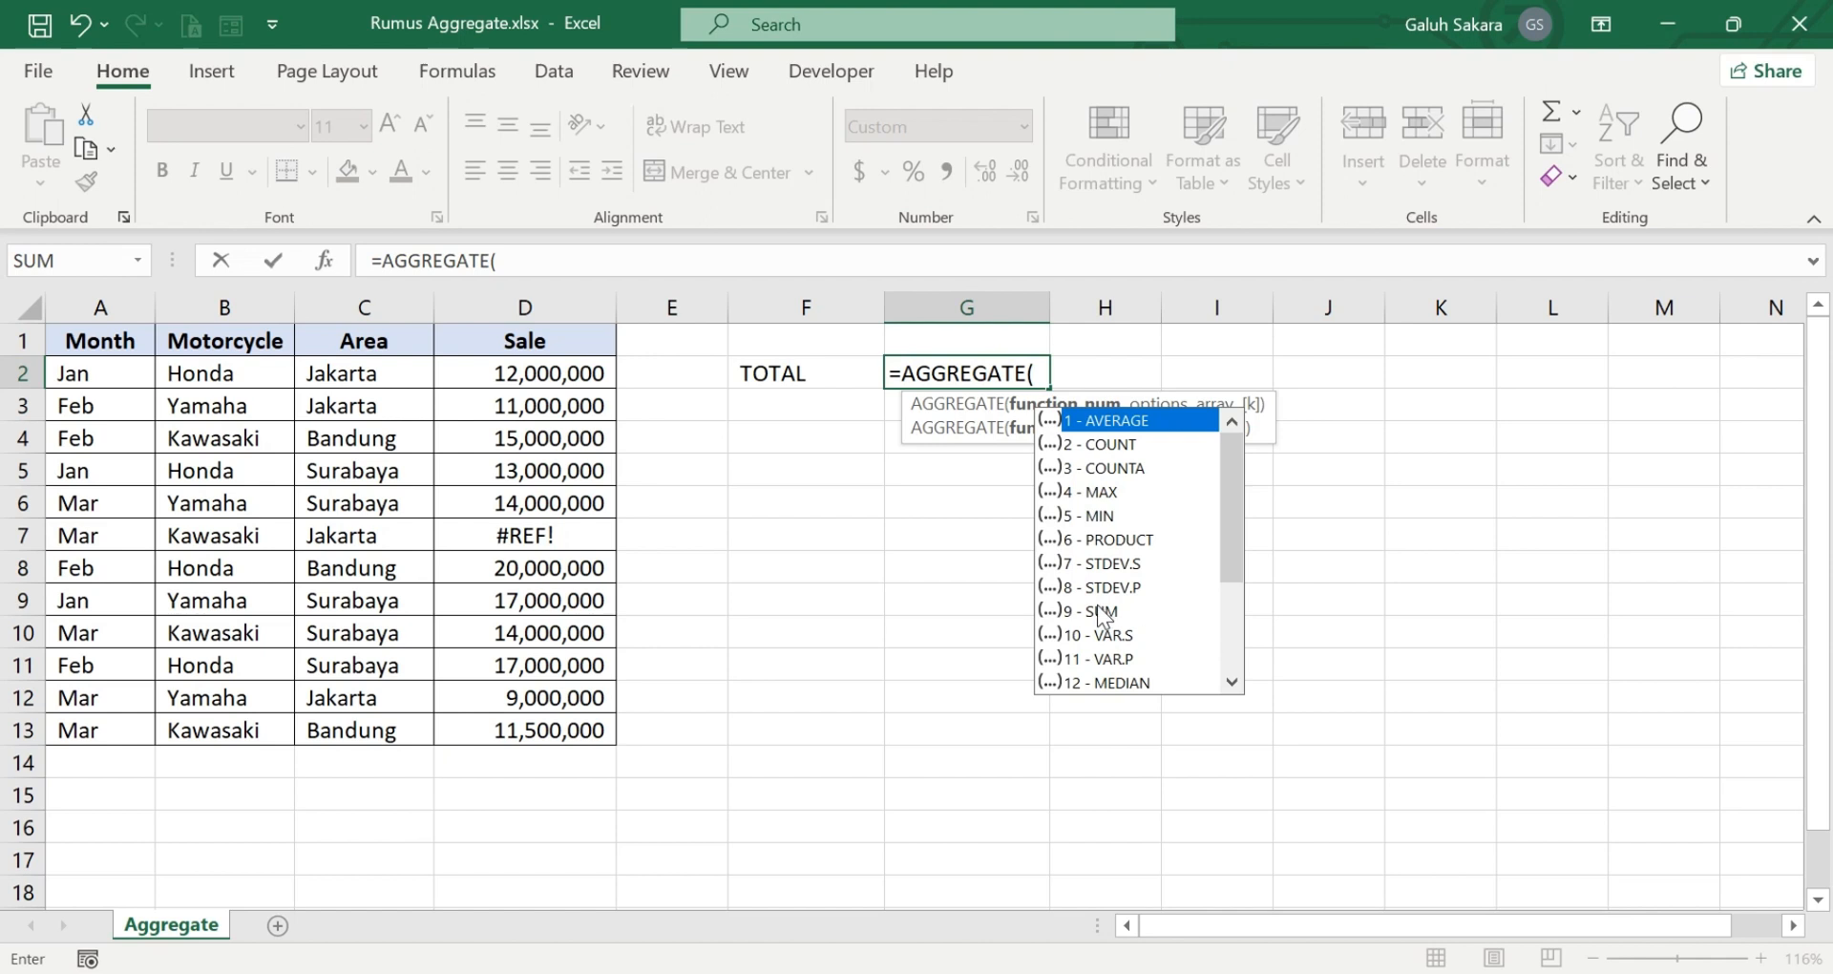
{"action": "left_click", "coordinate": [1038, 380]}
{"action": "type", "text": "9,"}
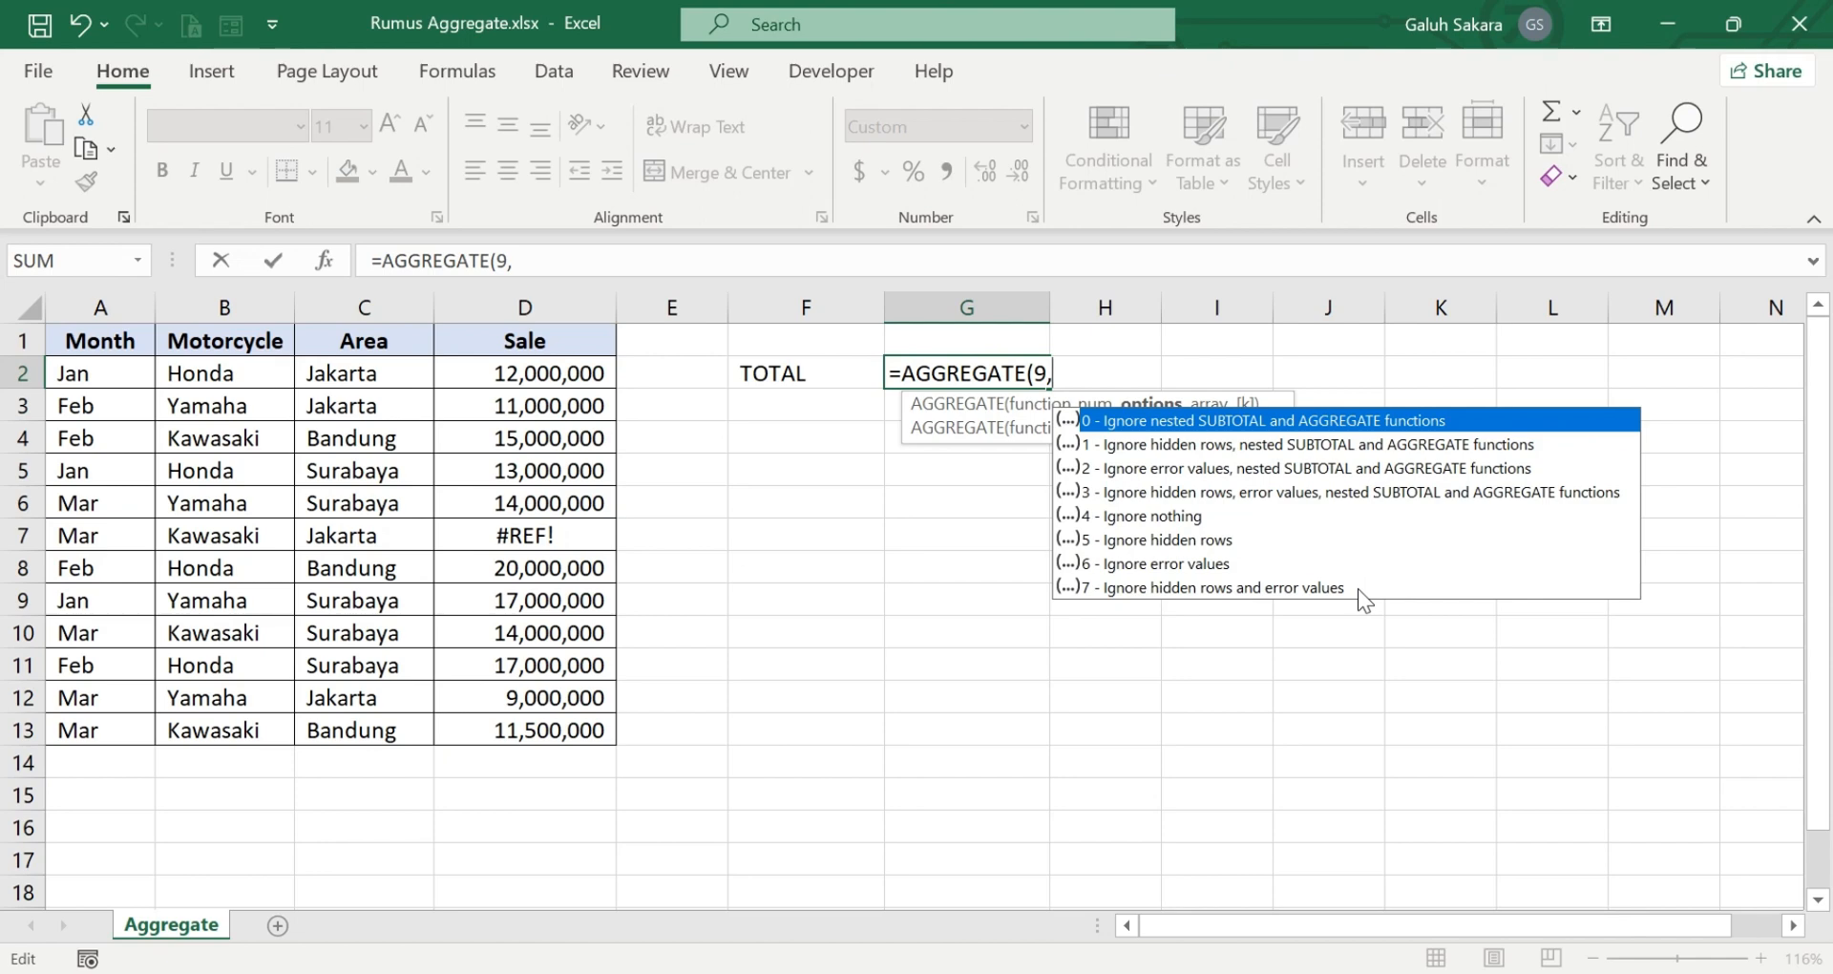
{"action": "type", "text": "7,"}
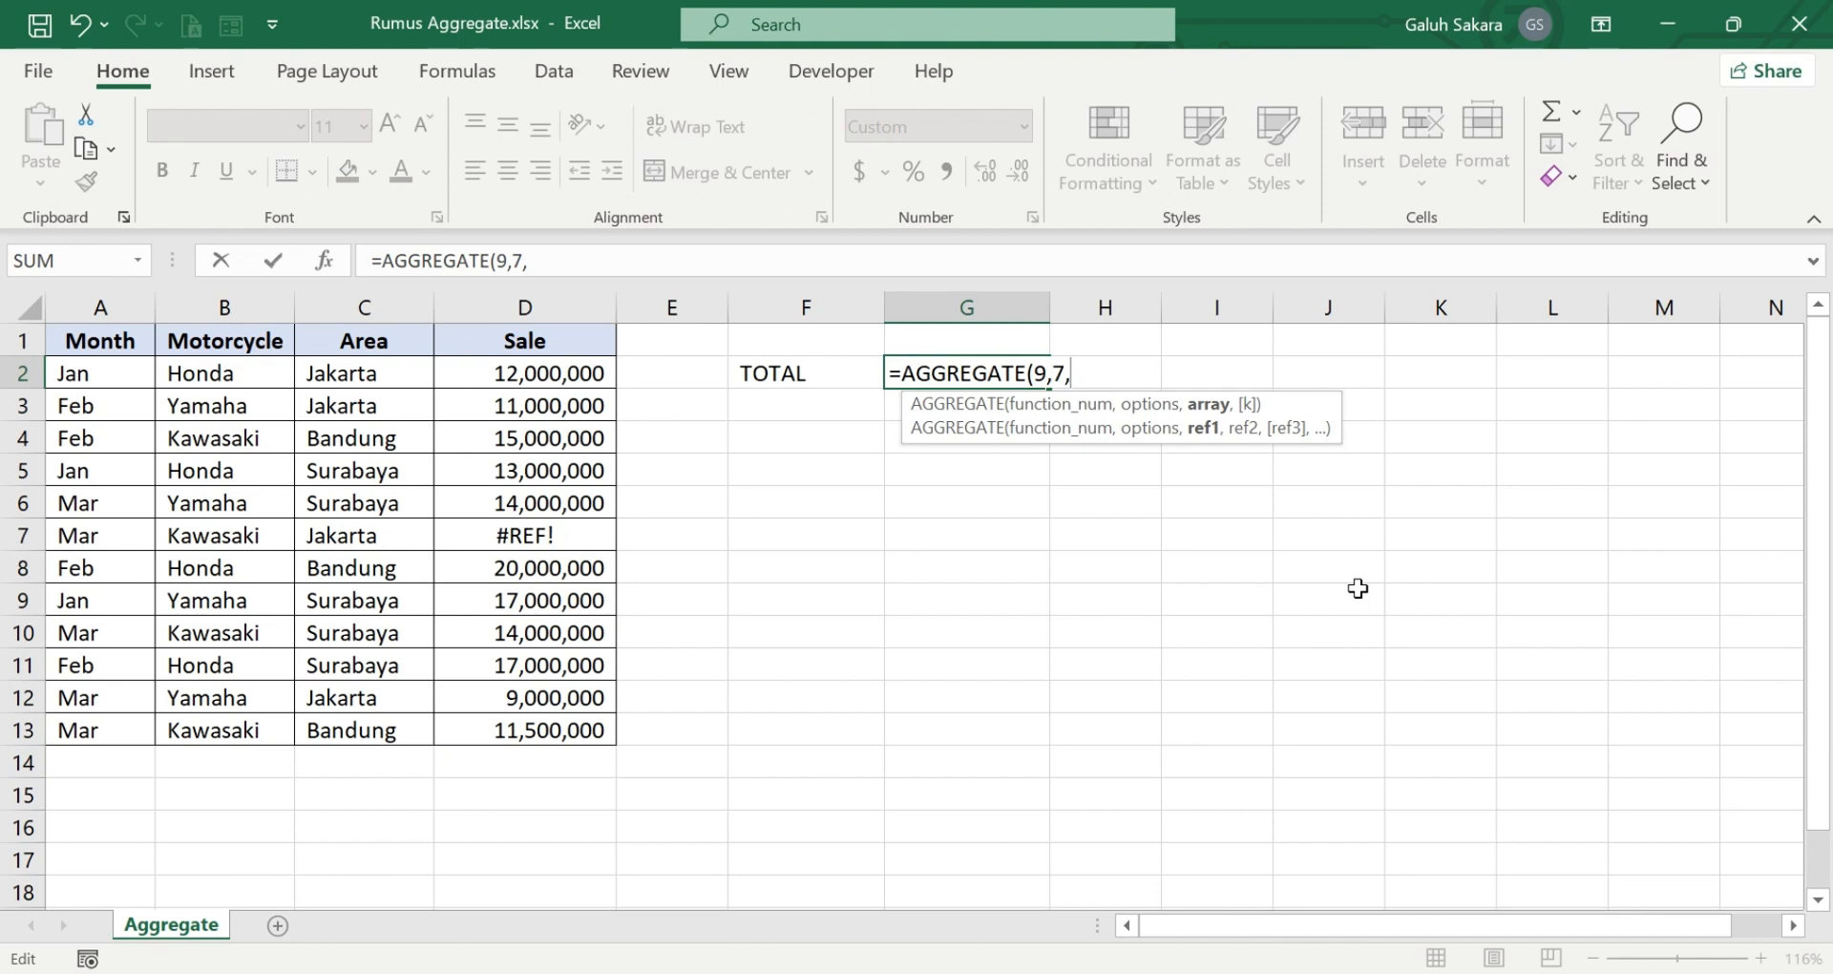
{"action": "left_click", "coordinate": [537, 372]}
{"action": "left_click_drag", "start_coordinate": [537, 372], "coordinate": [535, 741]}
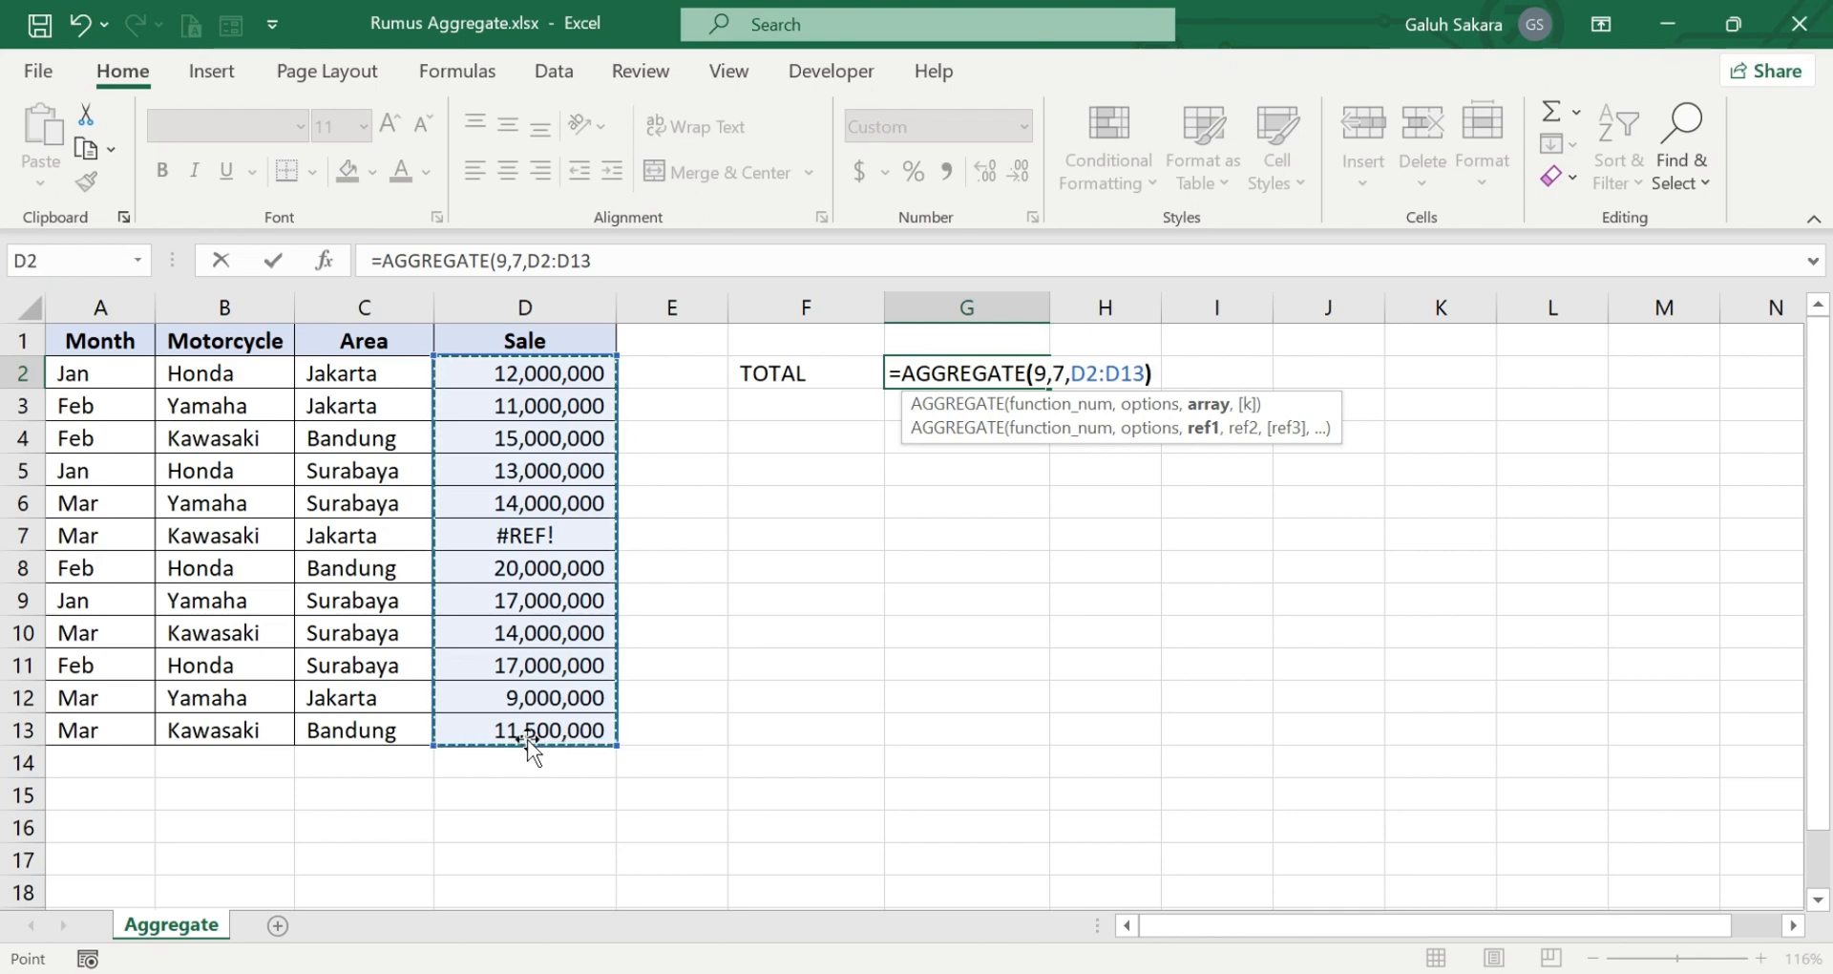
{"action": "type", "text": ")"}
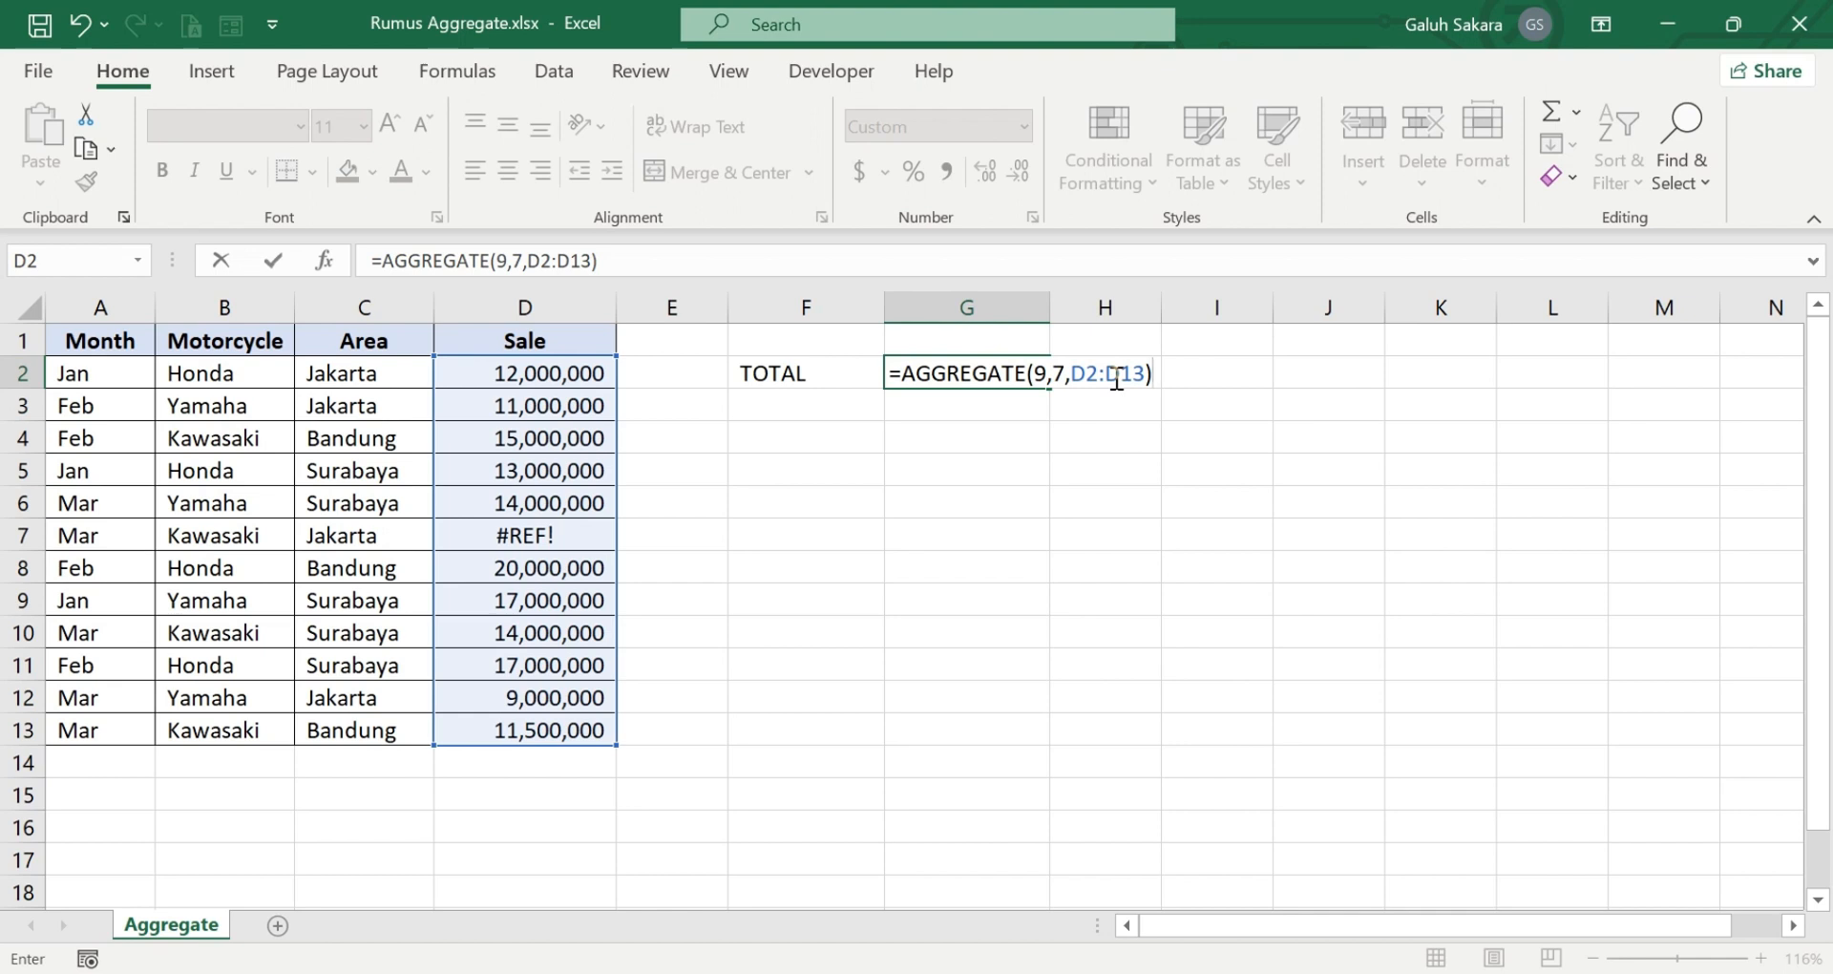
{"action": "key", "text": "Return"}
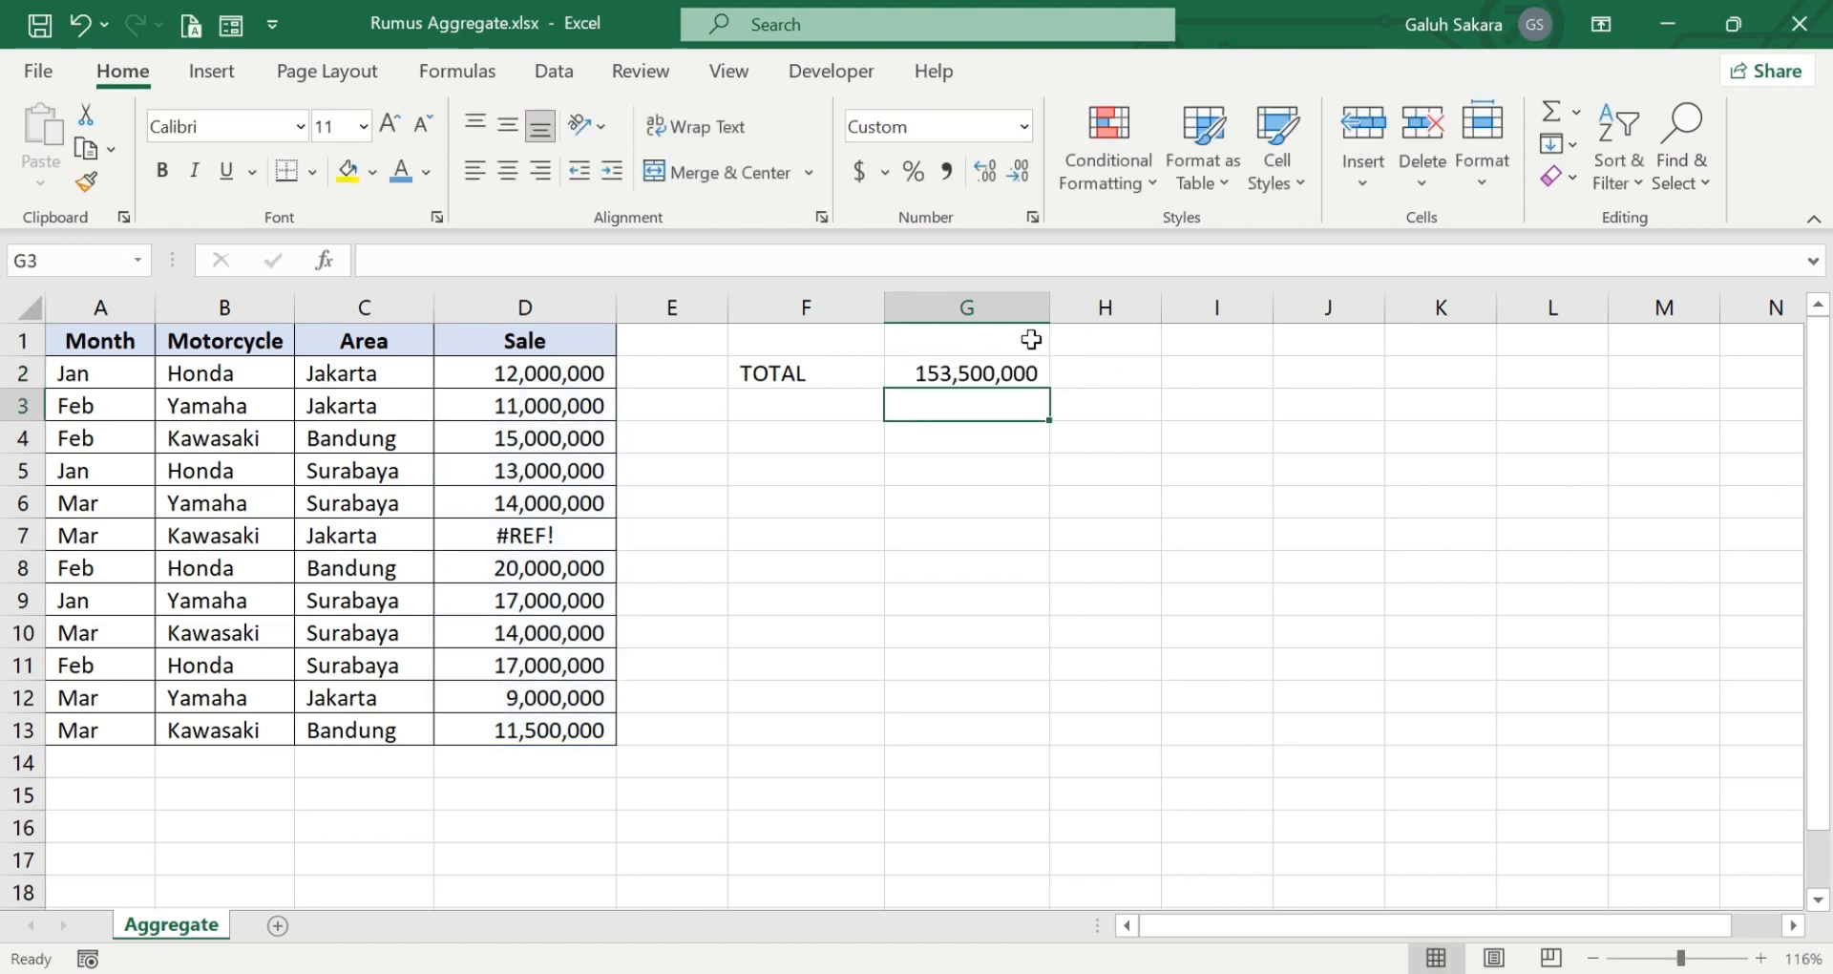
Check the total in G2 against the combined sum of the valid sales in D2:D6 and D8:D13
{"action": "left_click", "coordinate": [996, 366]}
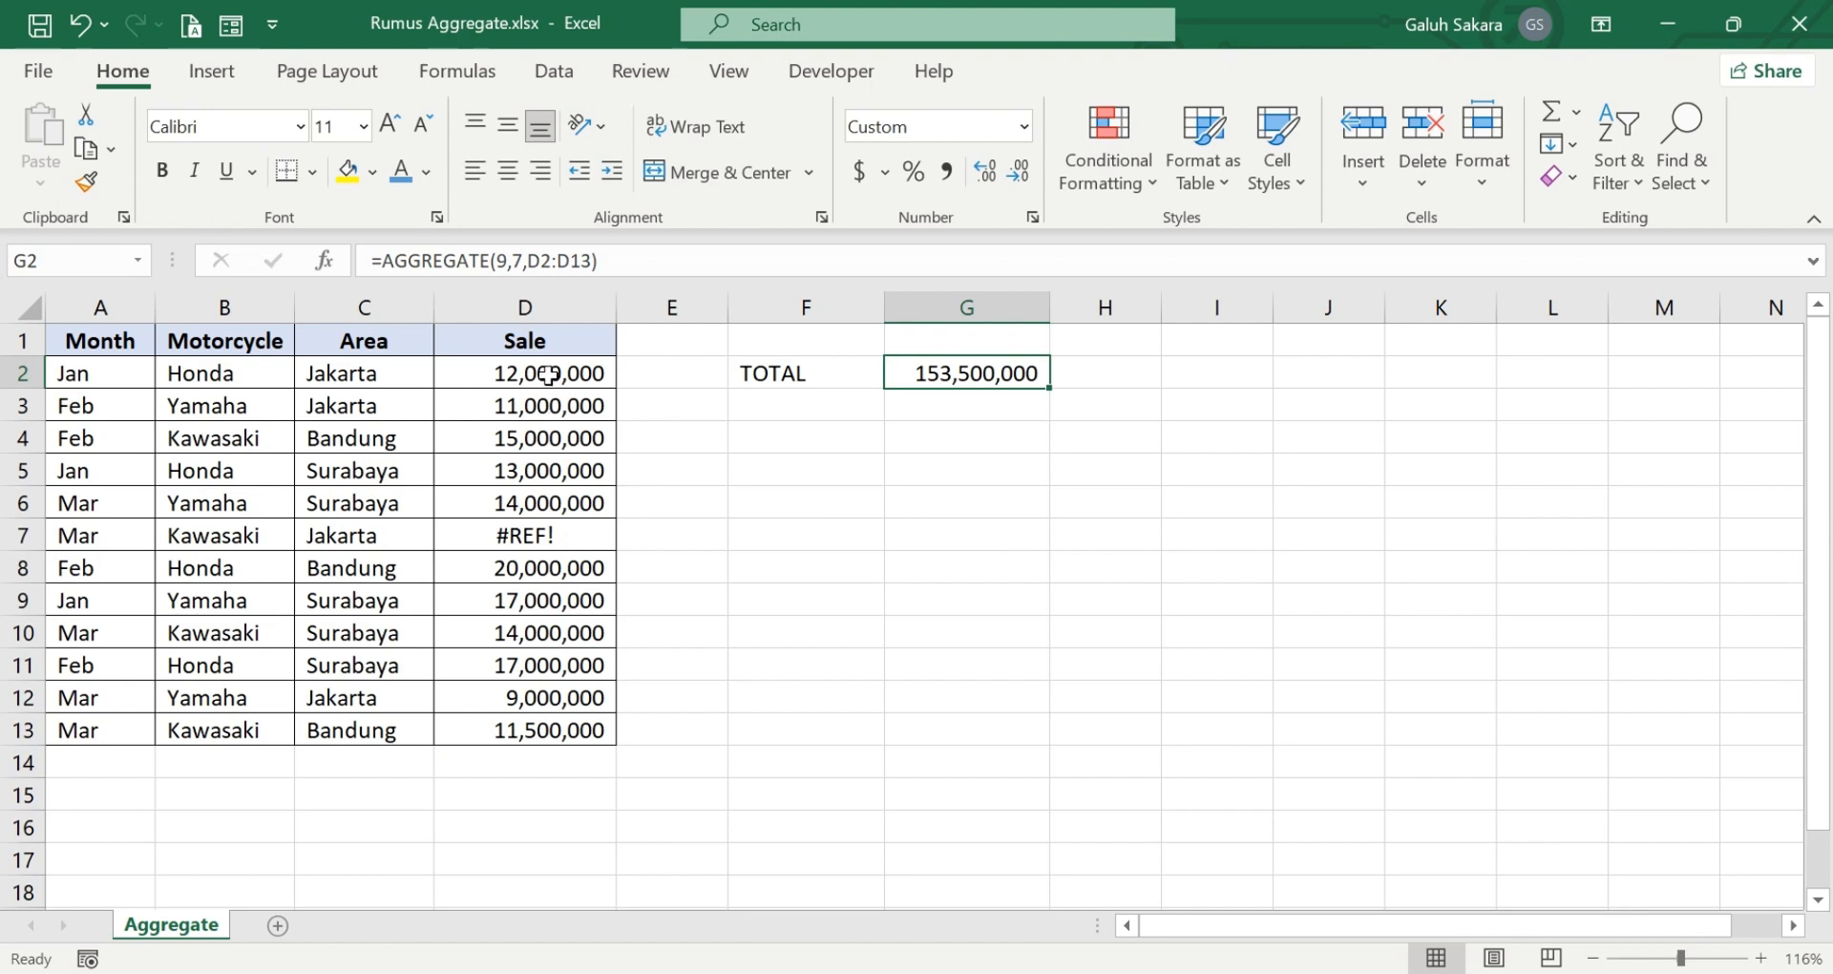
{"action": "left_click_drag", "start_coordinate": [548, 374], "coordinate": [552, 506]}
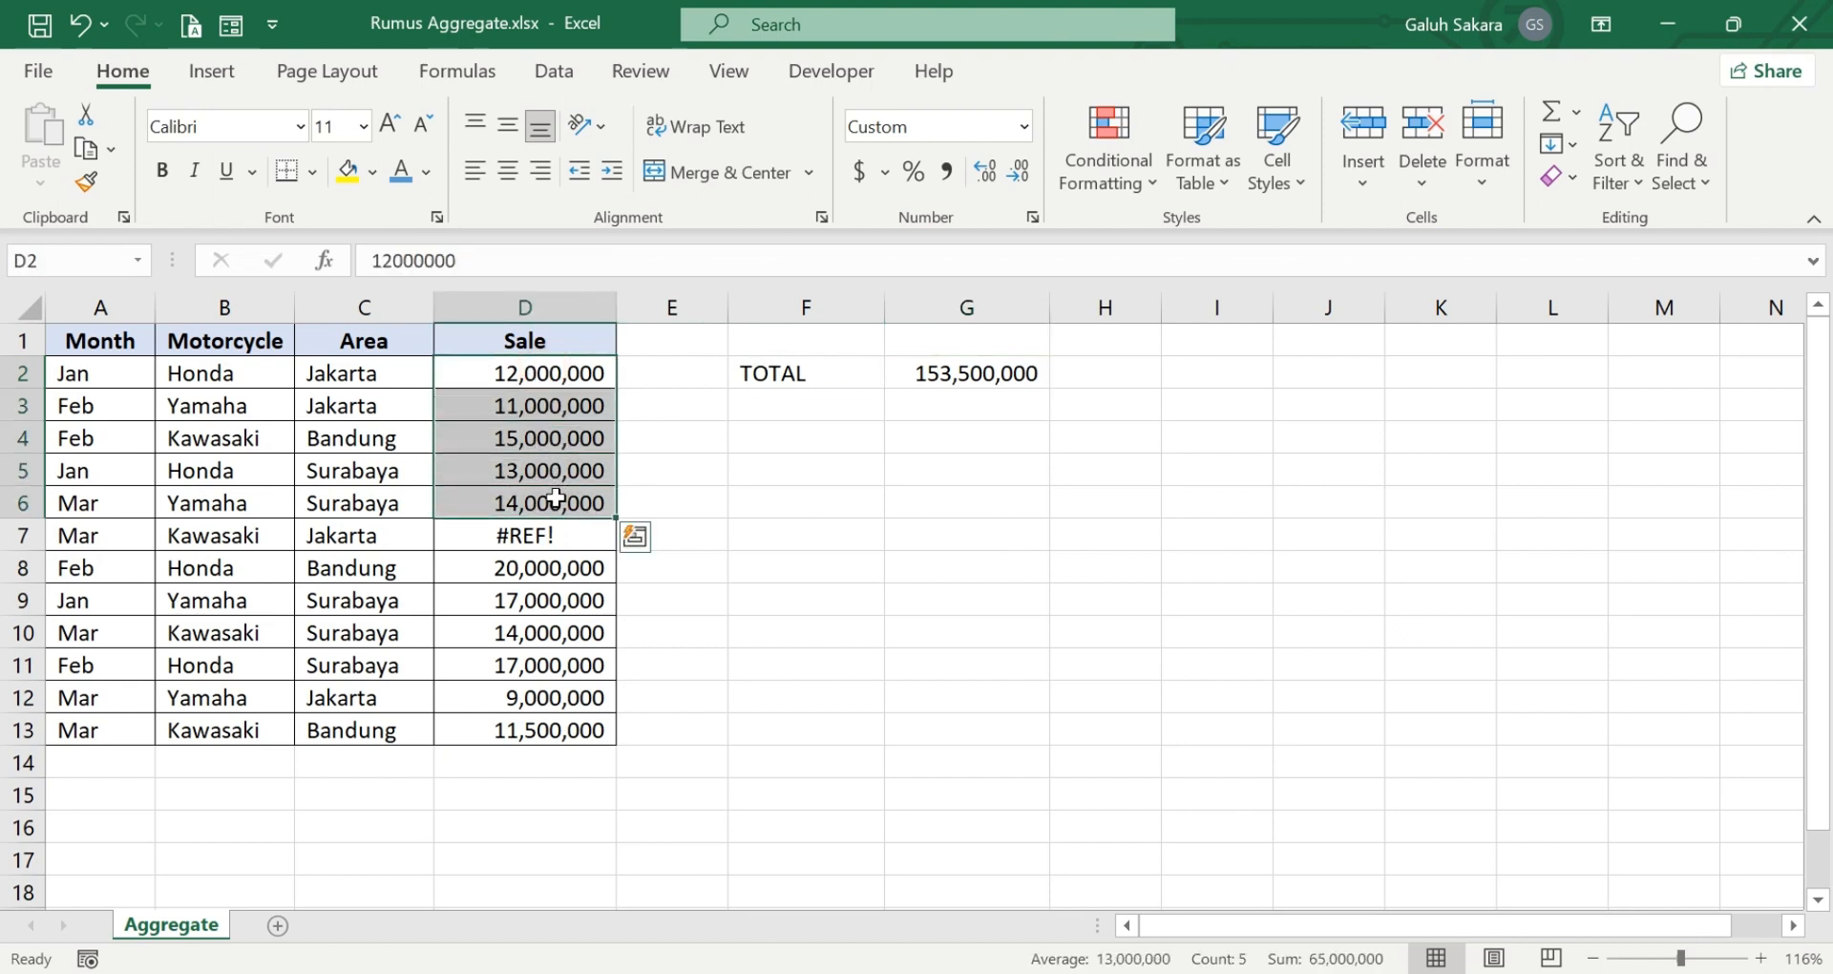
{"action": "left_click_drag", "start_coordinate": [546, 565], "coordinate": [552, 738]}
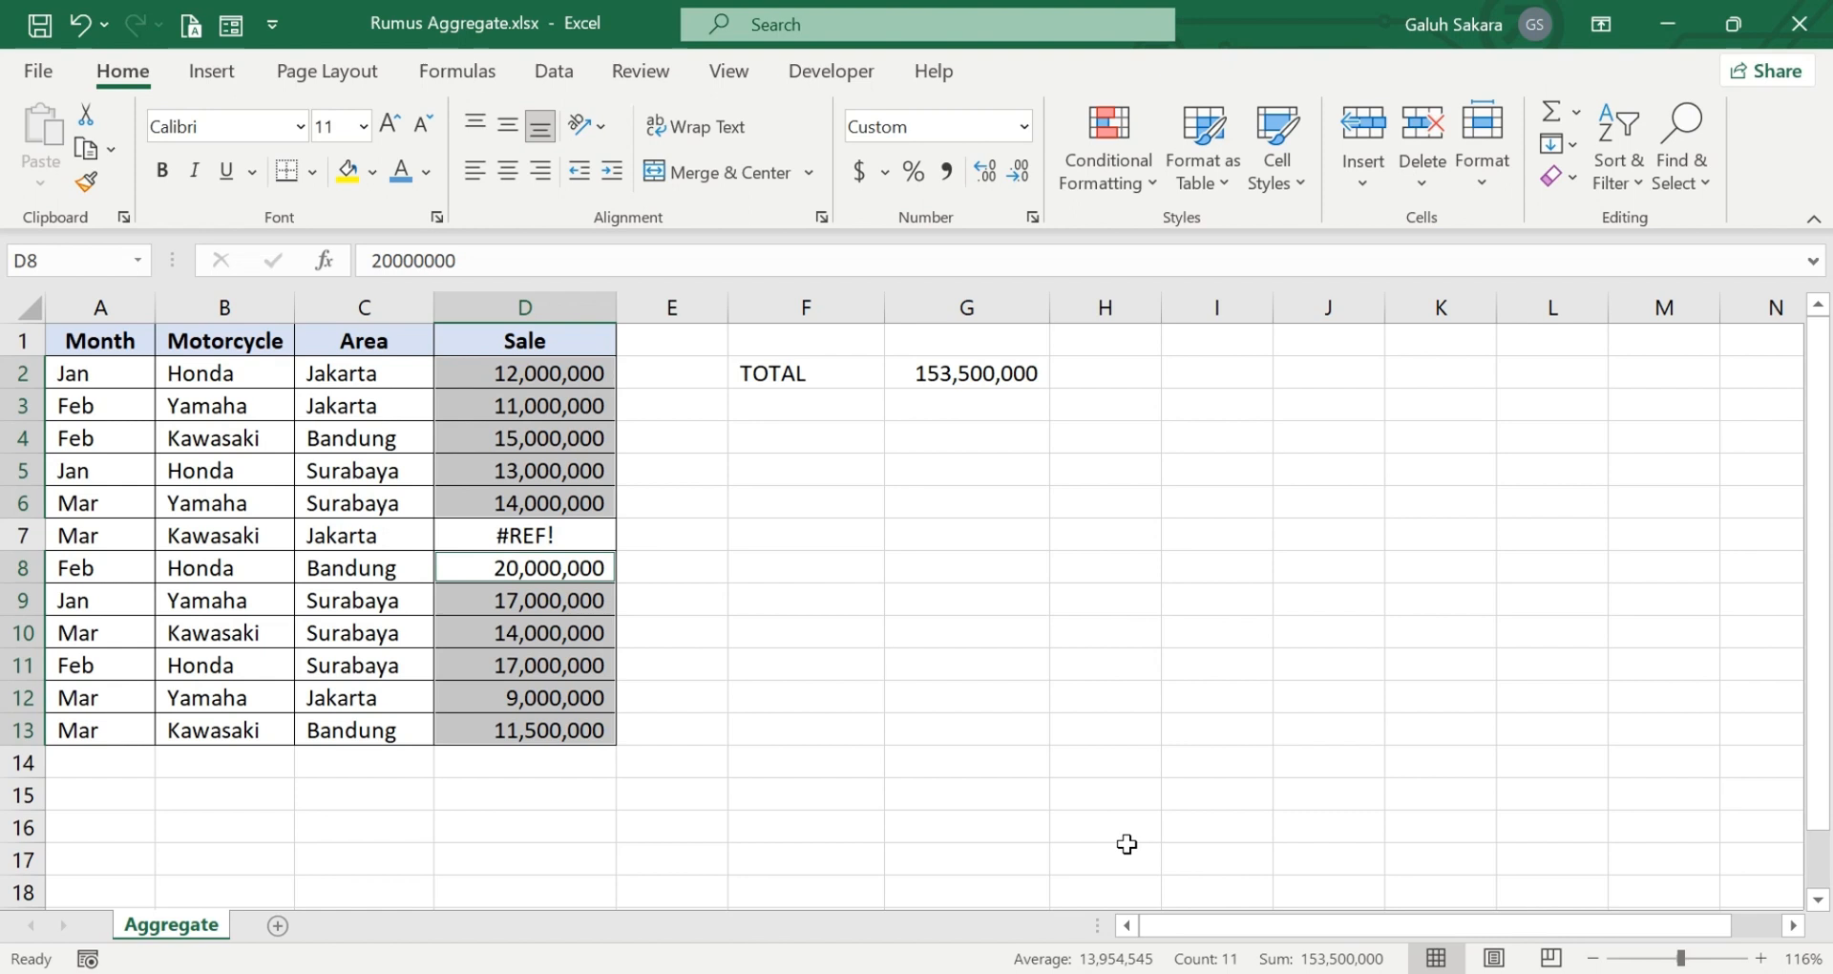
{"action": "left_click", "coordinate": [929, 489]}
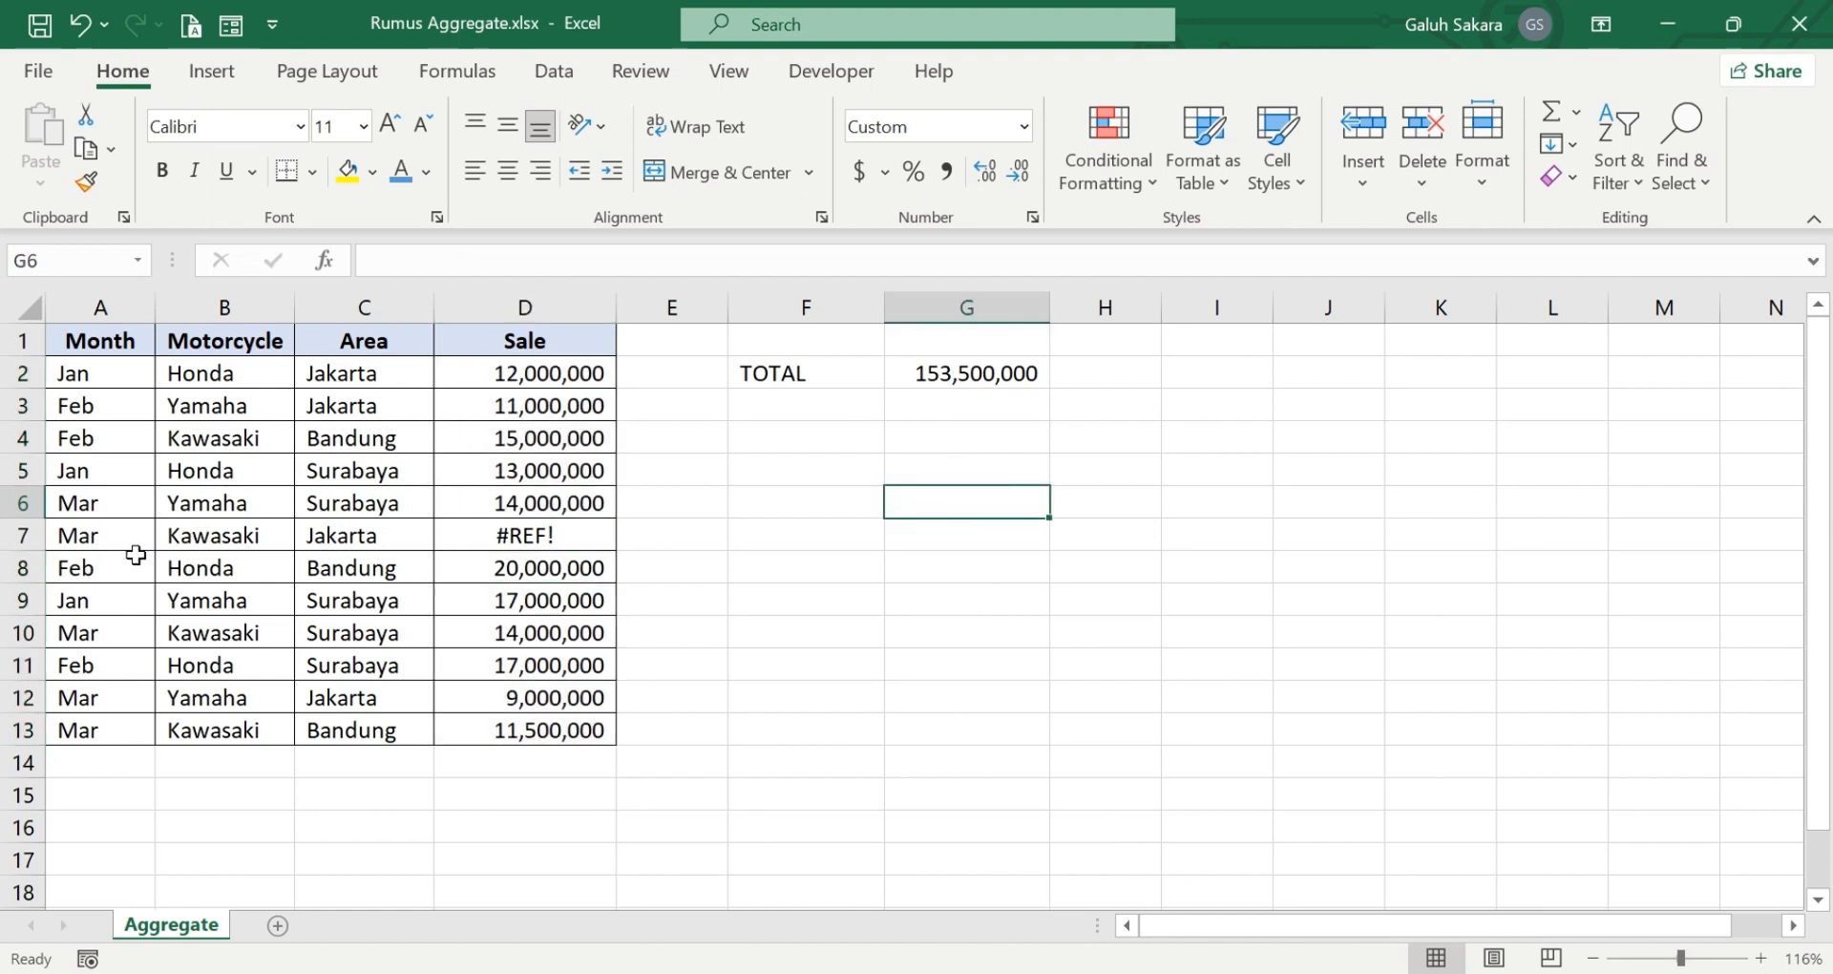
Hide rows 8 and 9 of the sales table
{"action": "left_click_drag", "start_coordinate": [23, 567], "coordinate": [20, 597]}
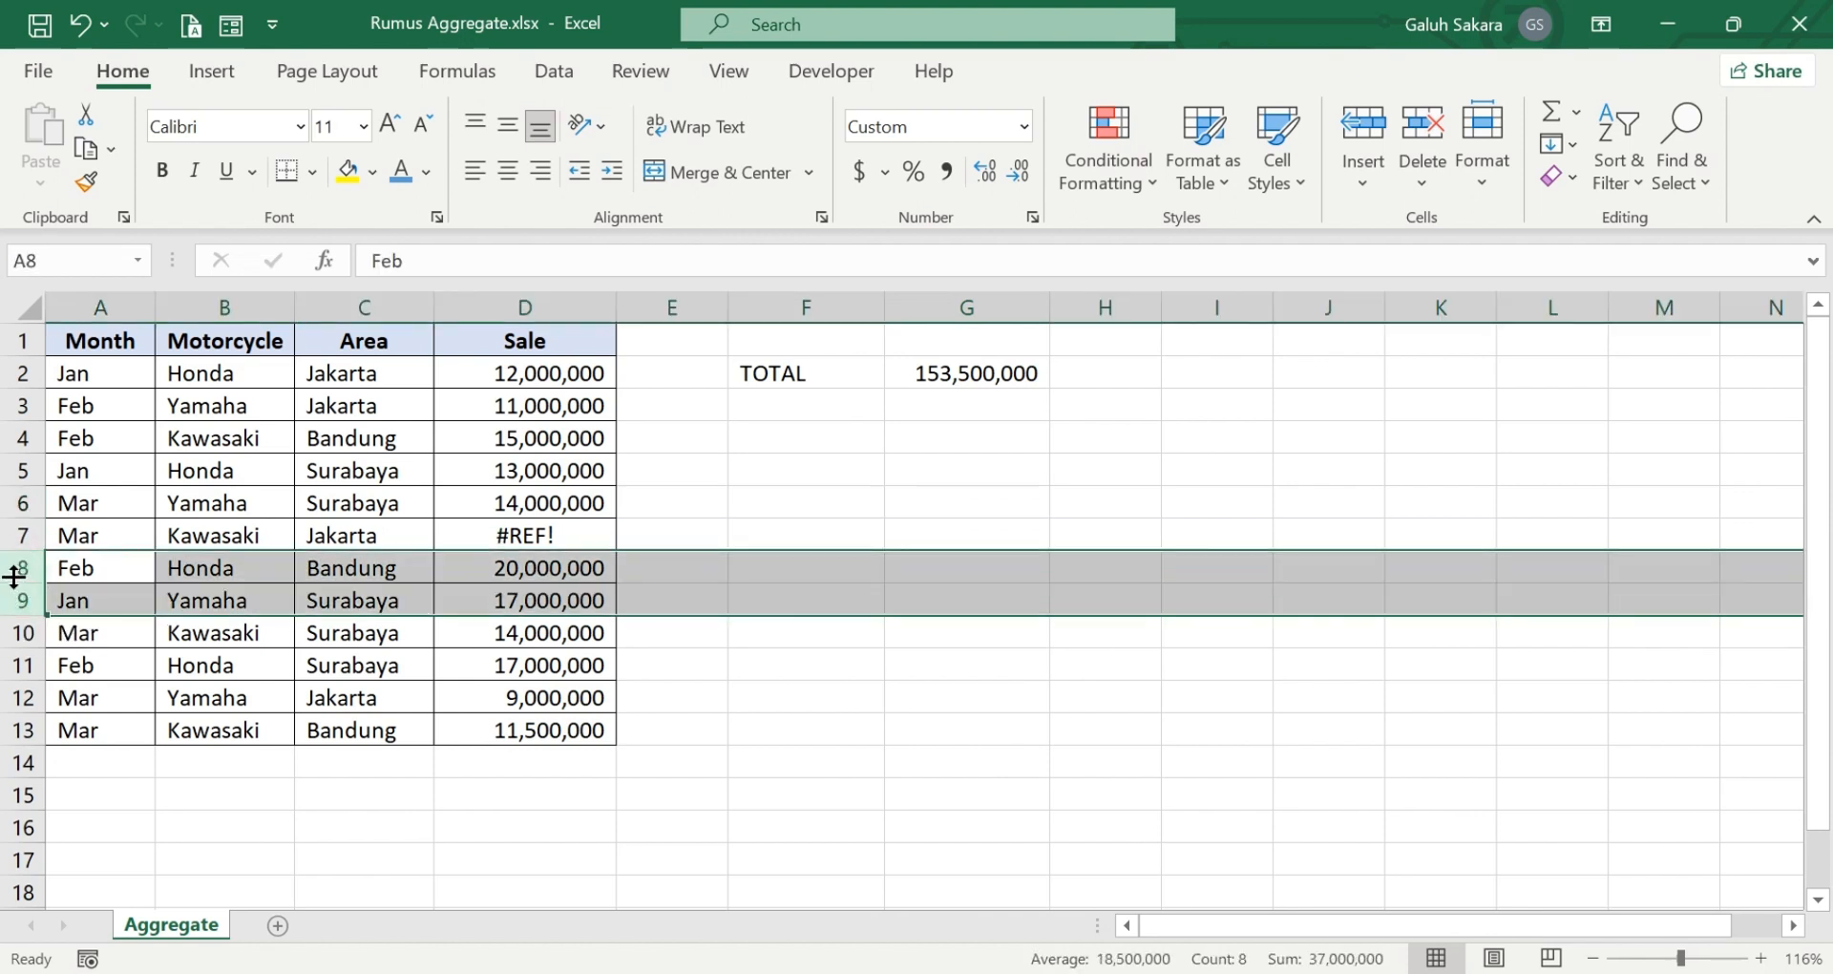
{"action": "right_click", "coordinate": [13, 570]}
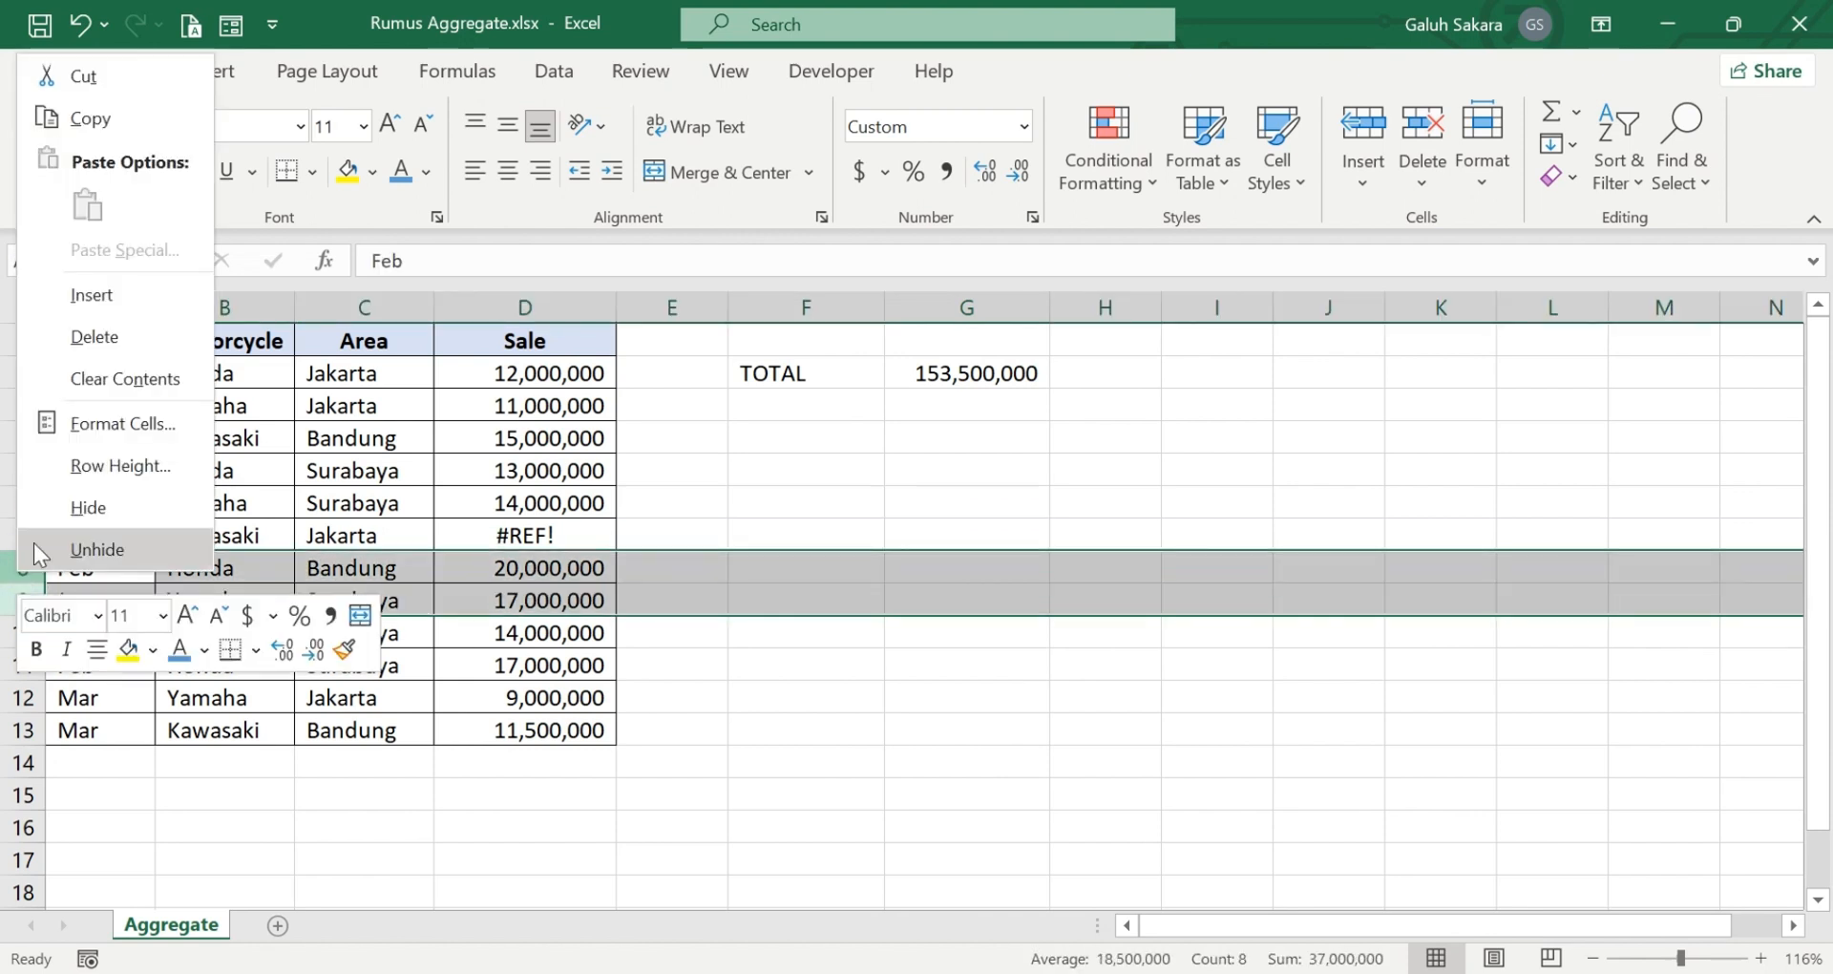
{"action": "left_click", "coordinate": [79, 509]}
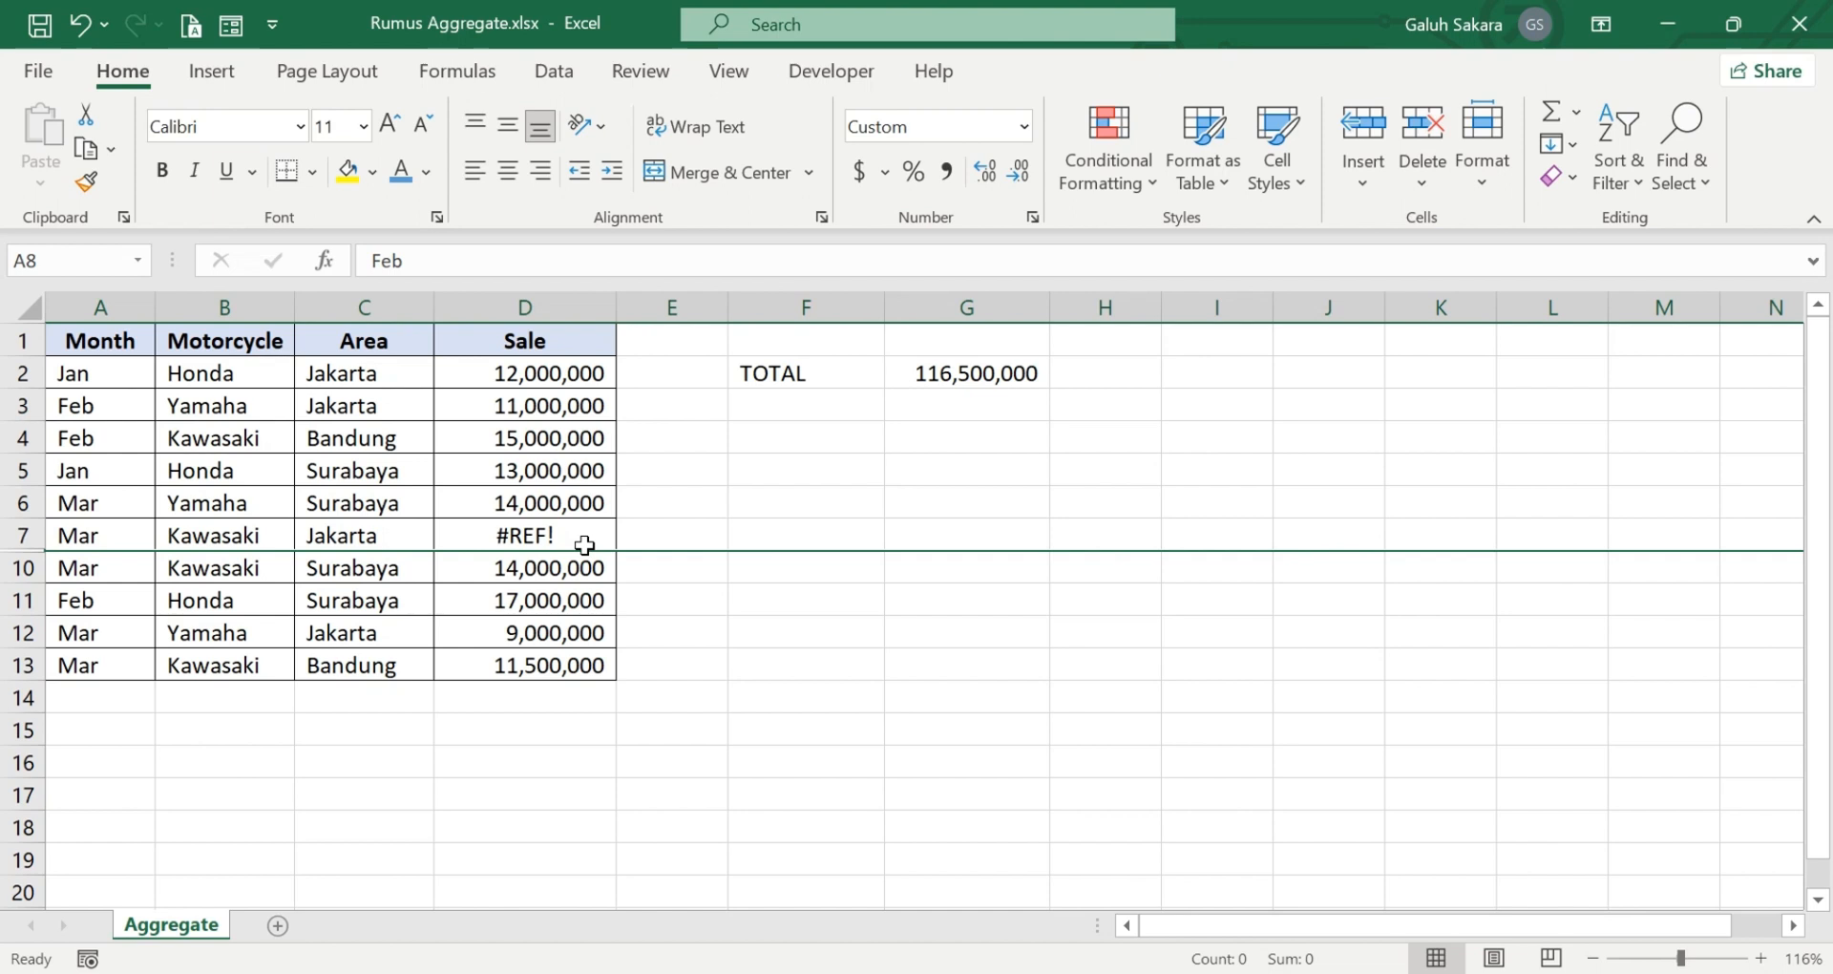
Add filters to the table's header row and filter the Area column to show only Jakarta
{"action": "left_click", "coordinate": [420, 338]}
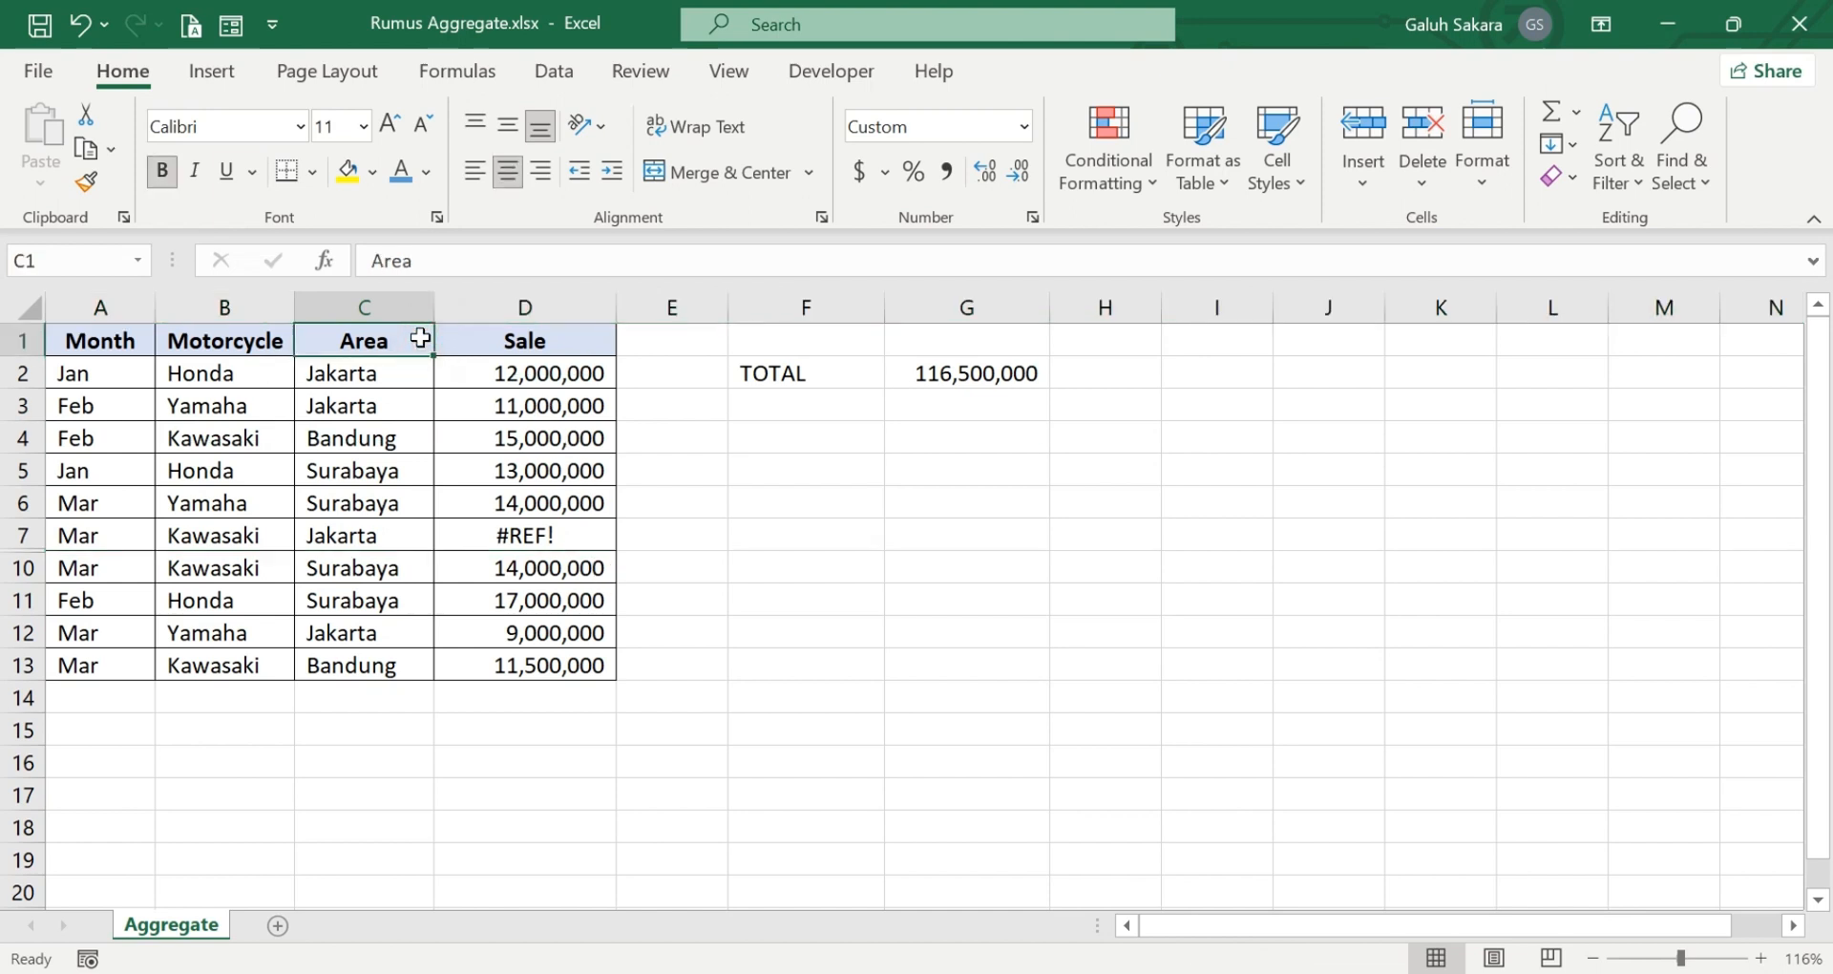
{"action": "left_click", "coordinate": [1617, 181]}
{"action": "left_click", "coordinate": [1652, 354]}
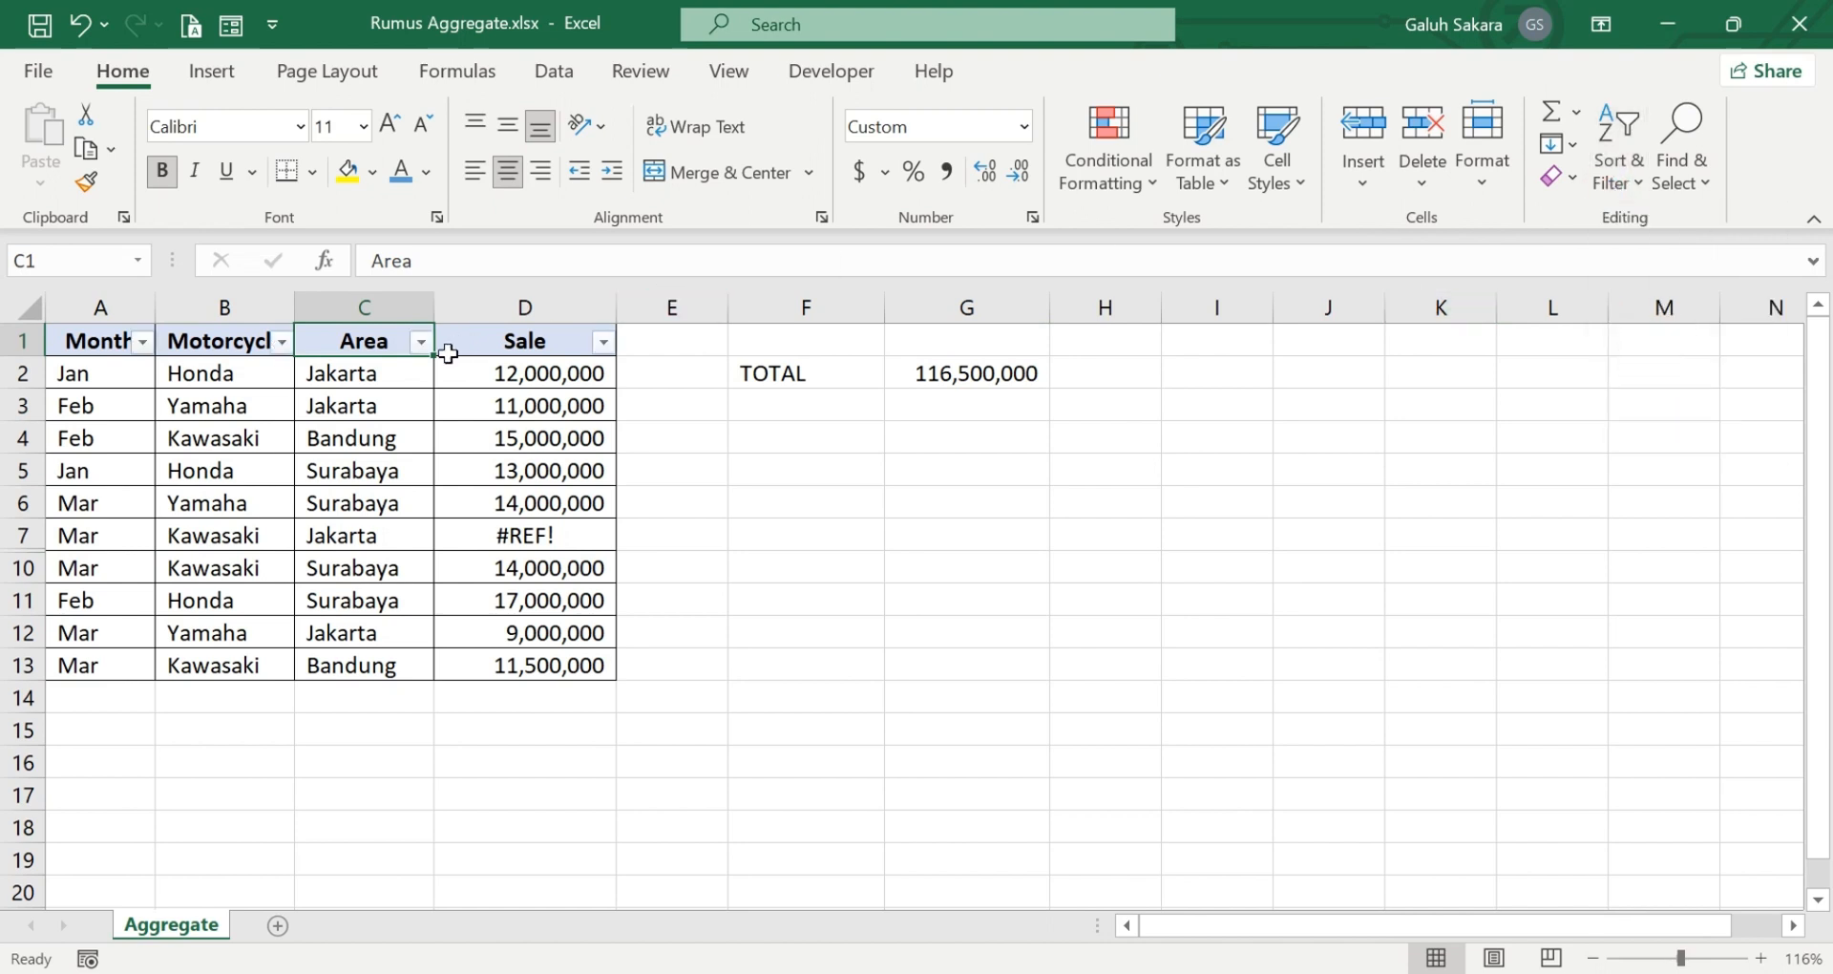
{"action": "left_click", "coordinate": [421, 341]}
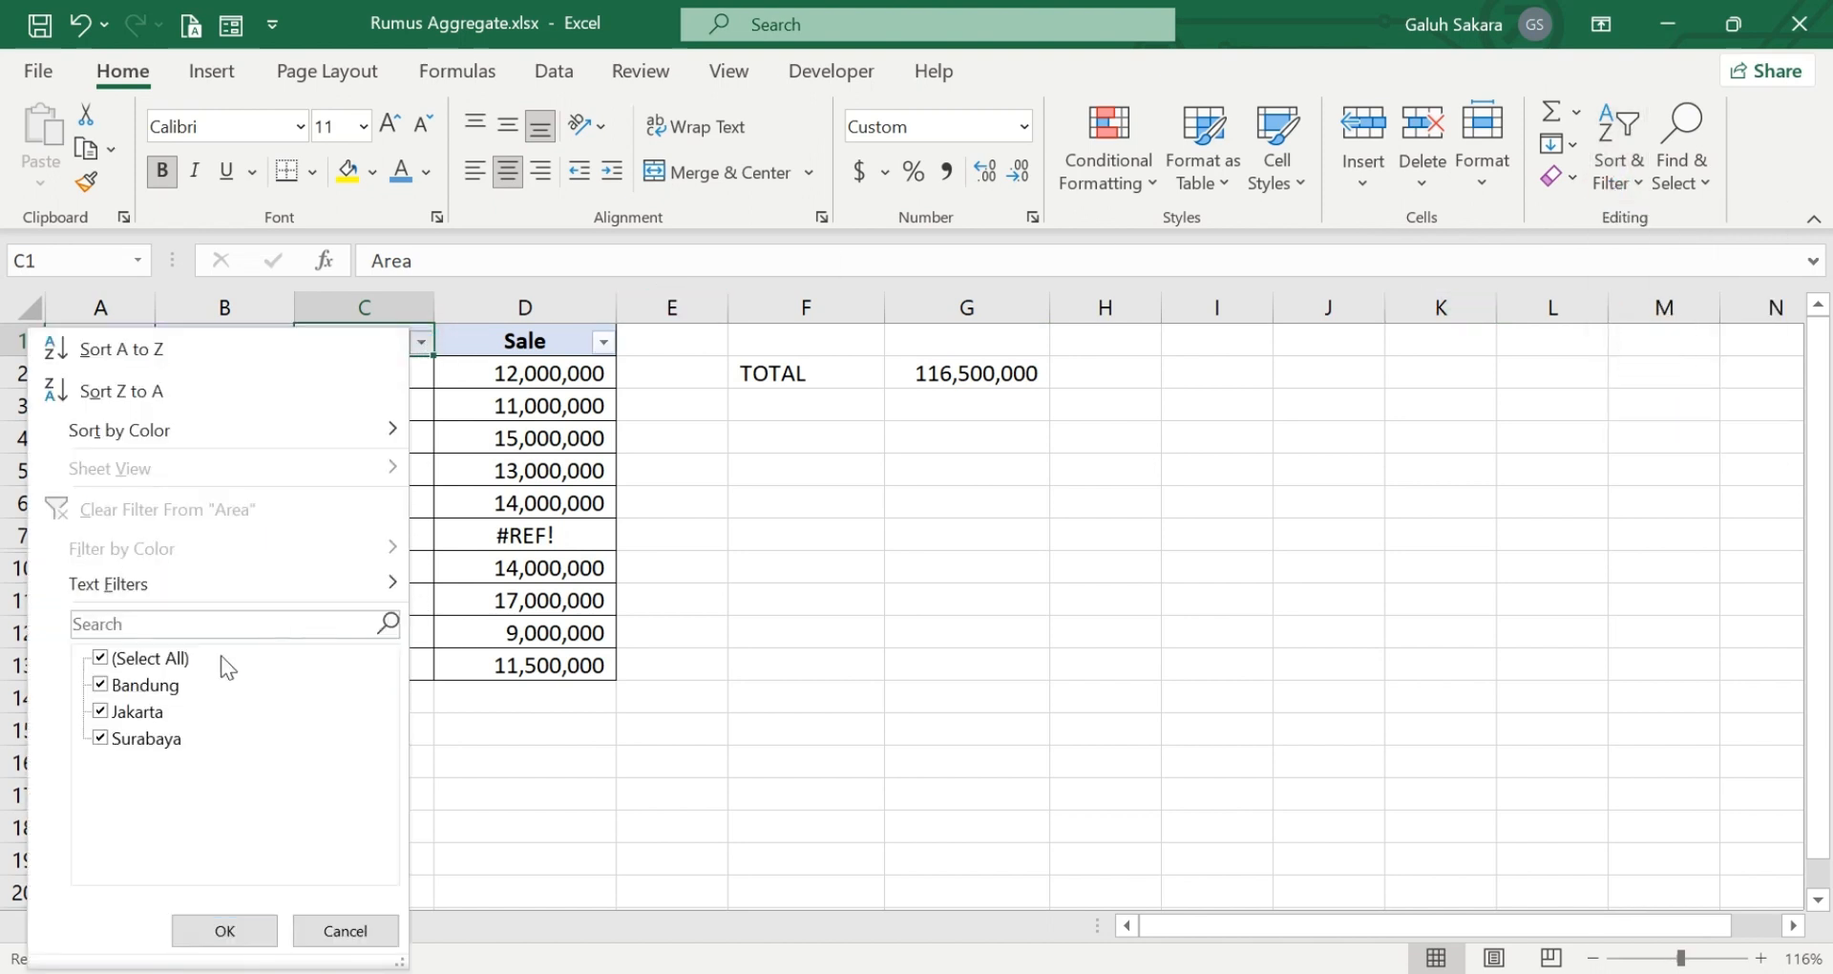
{"action": "left_click", "coordinate": [143, 659]}
{"action": "left_click", "coordinate": [135, 712]}
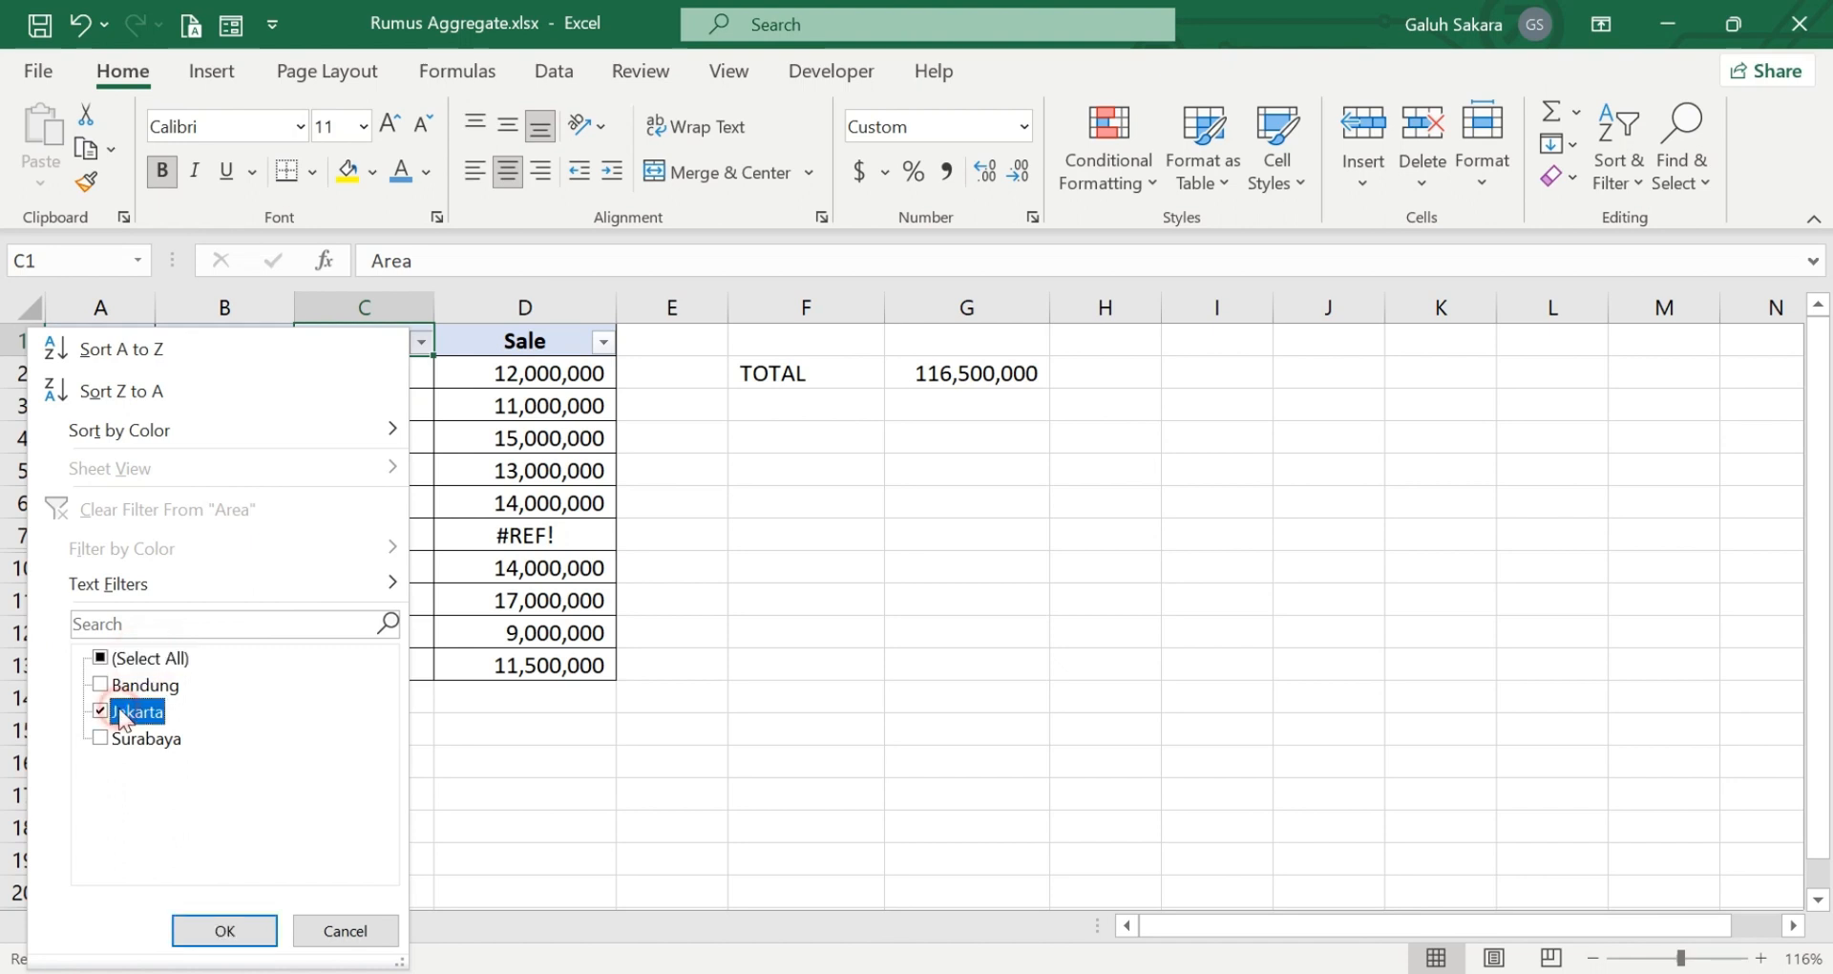
{"action": "left_click", "coordinate": [225, 931]}
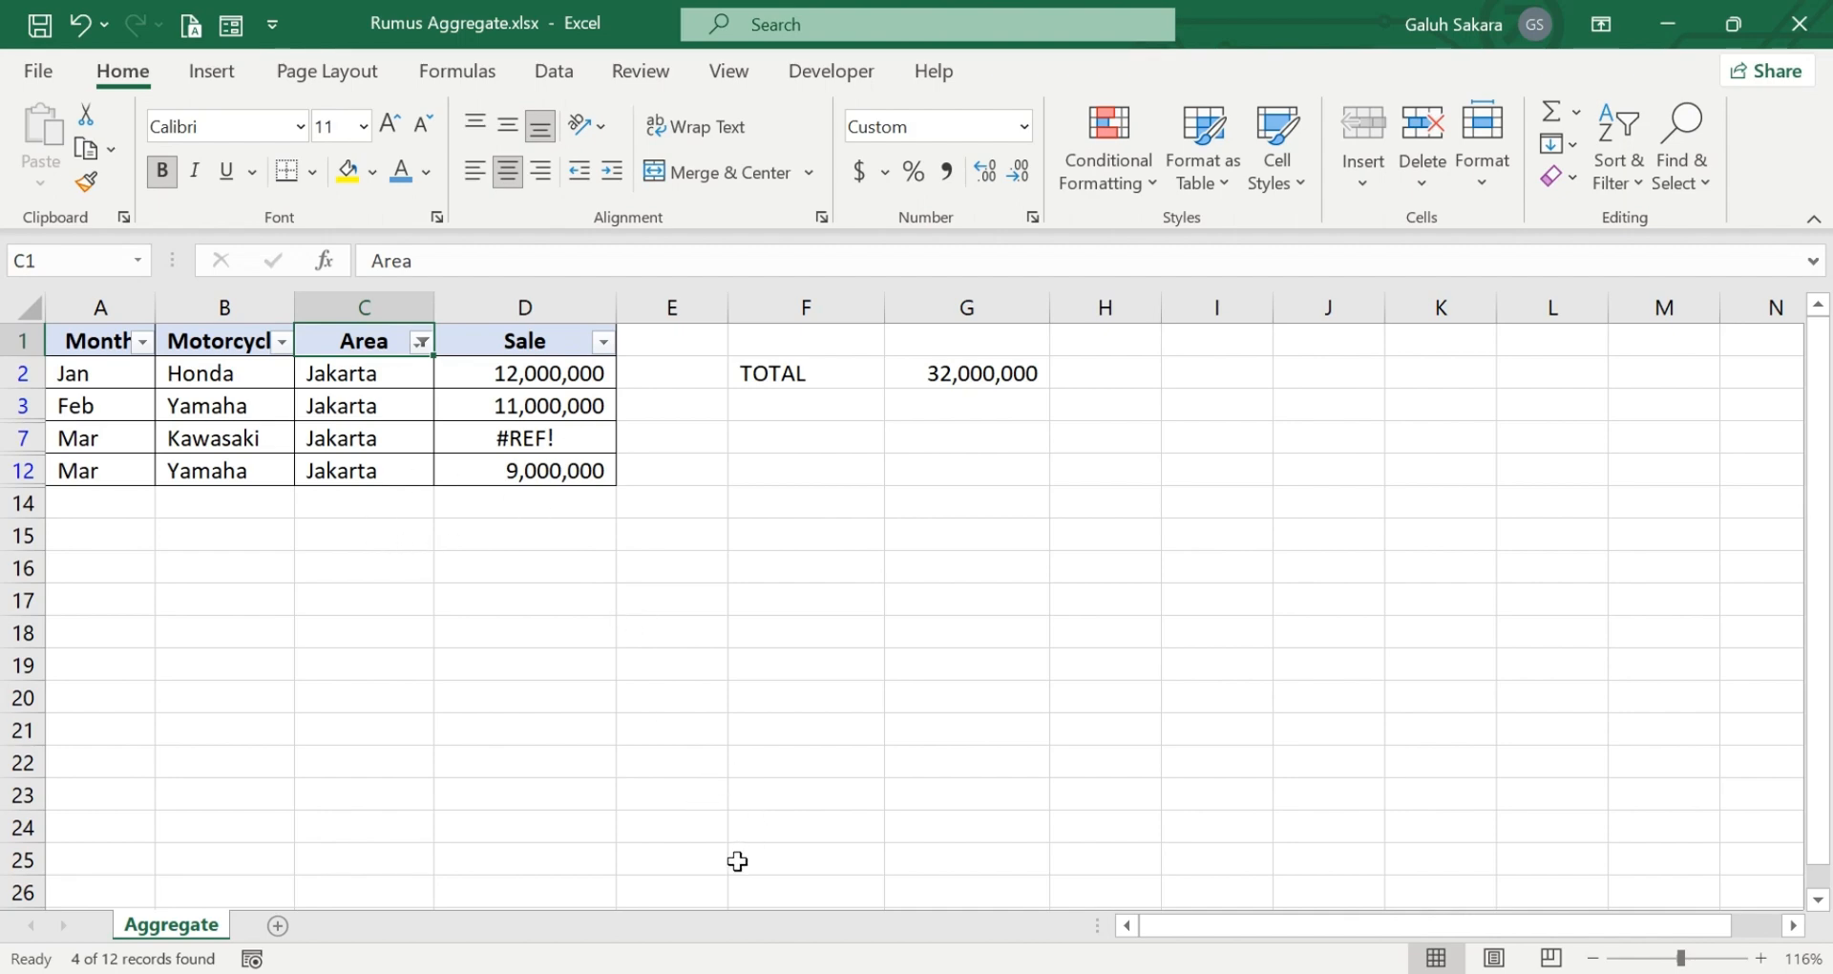
{"action": "left_click", "coordinate": [685, 973]}
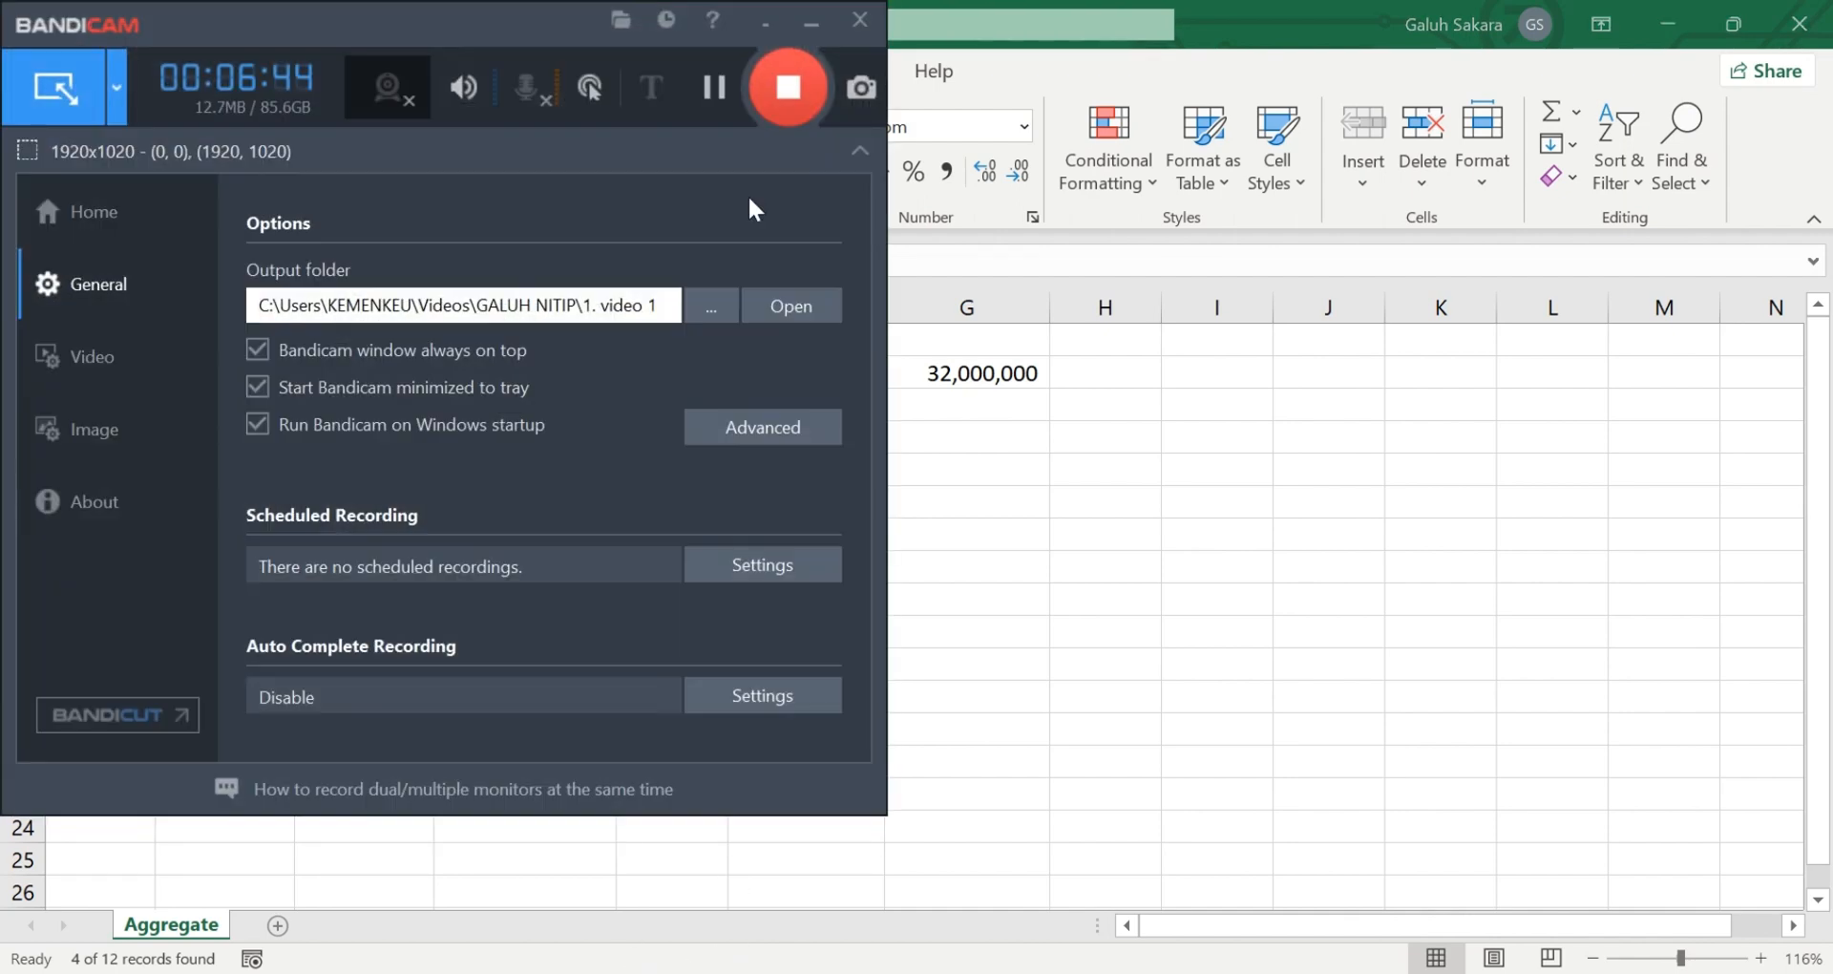
{"action": "left_click", "coordinate": [786, 88]}
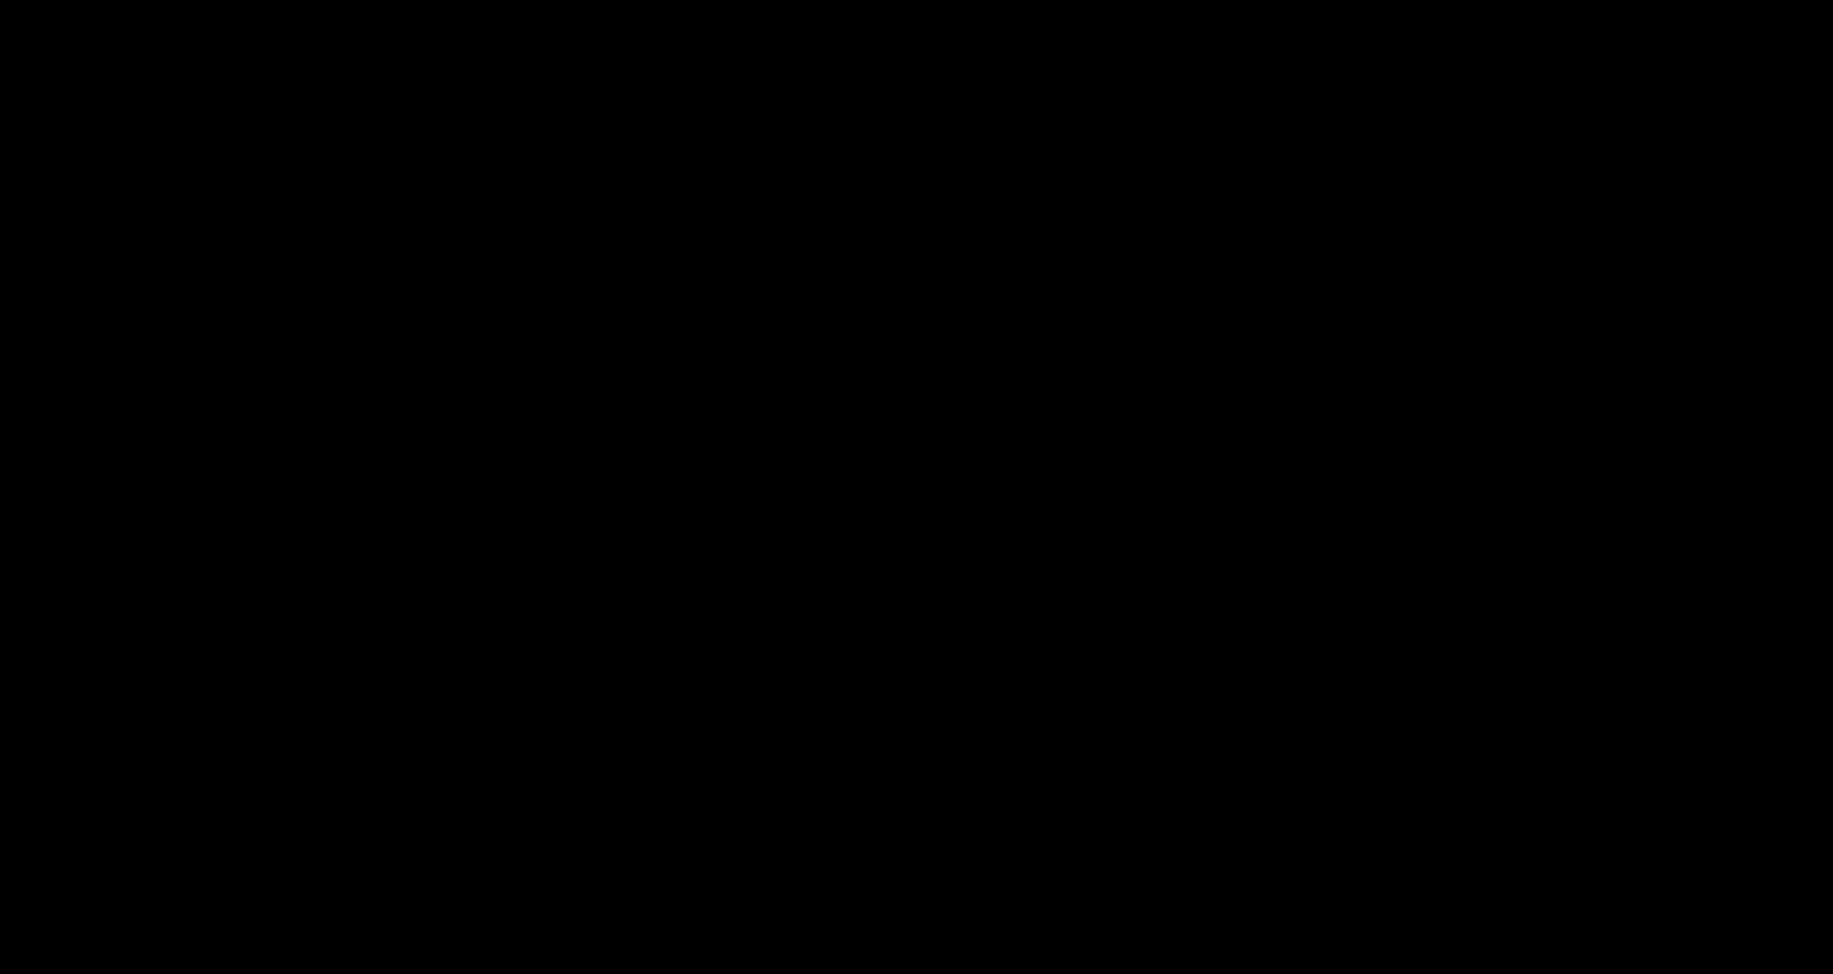